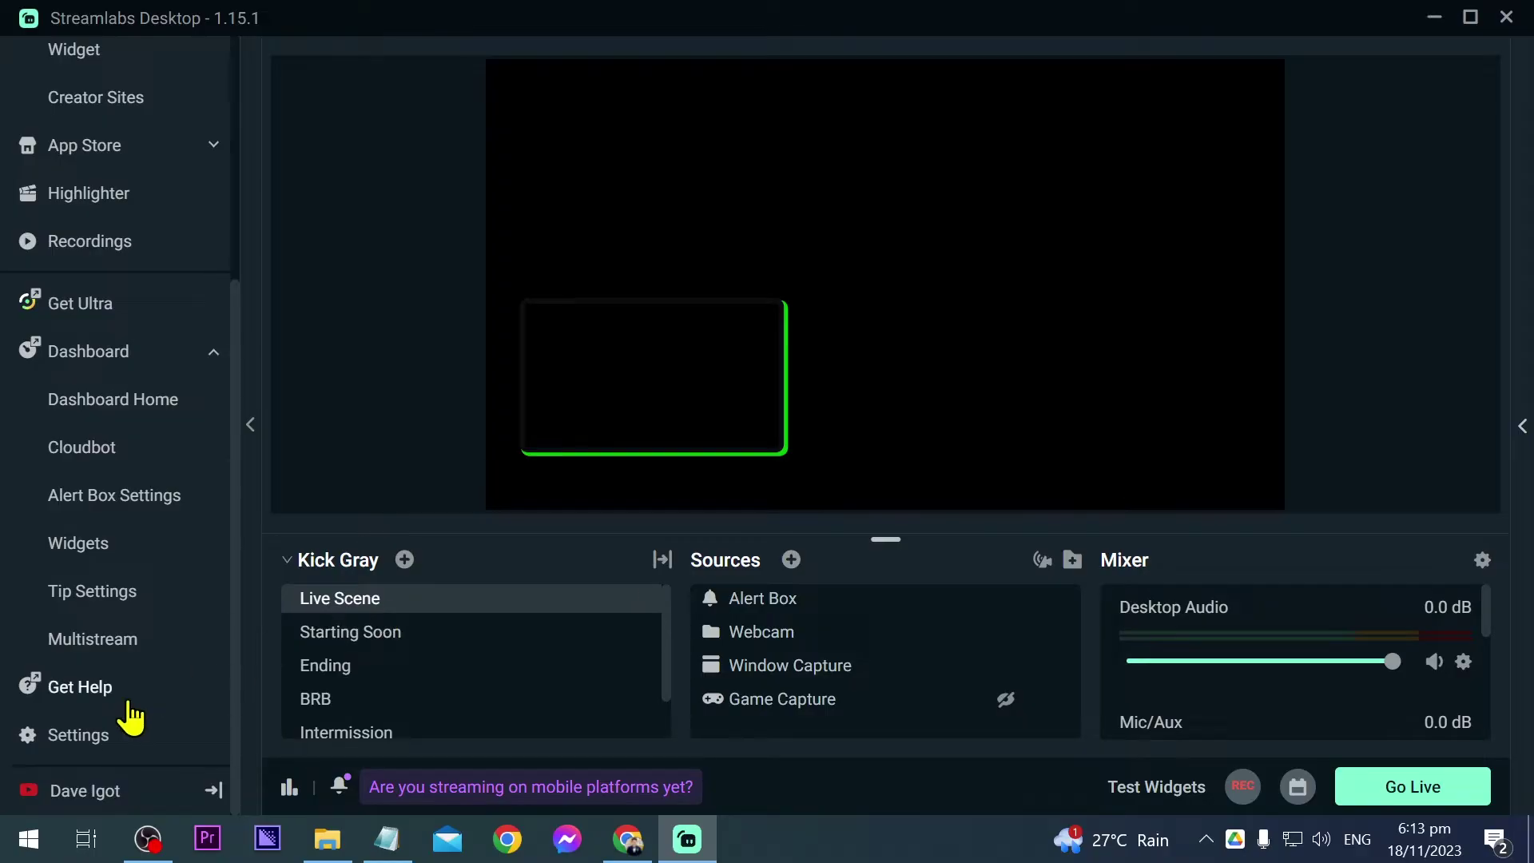
# In the audio settings, set Mic/Auxiliary Device 1 to Microphone (USB Audio Device)
pyautogui.click(80, 747)
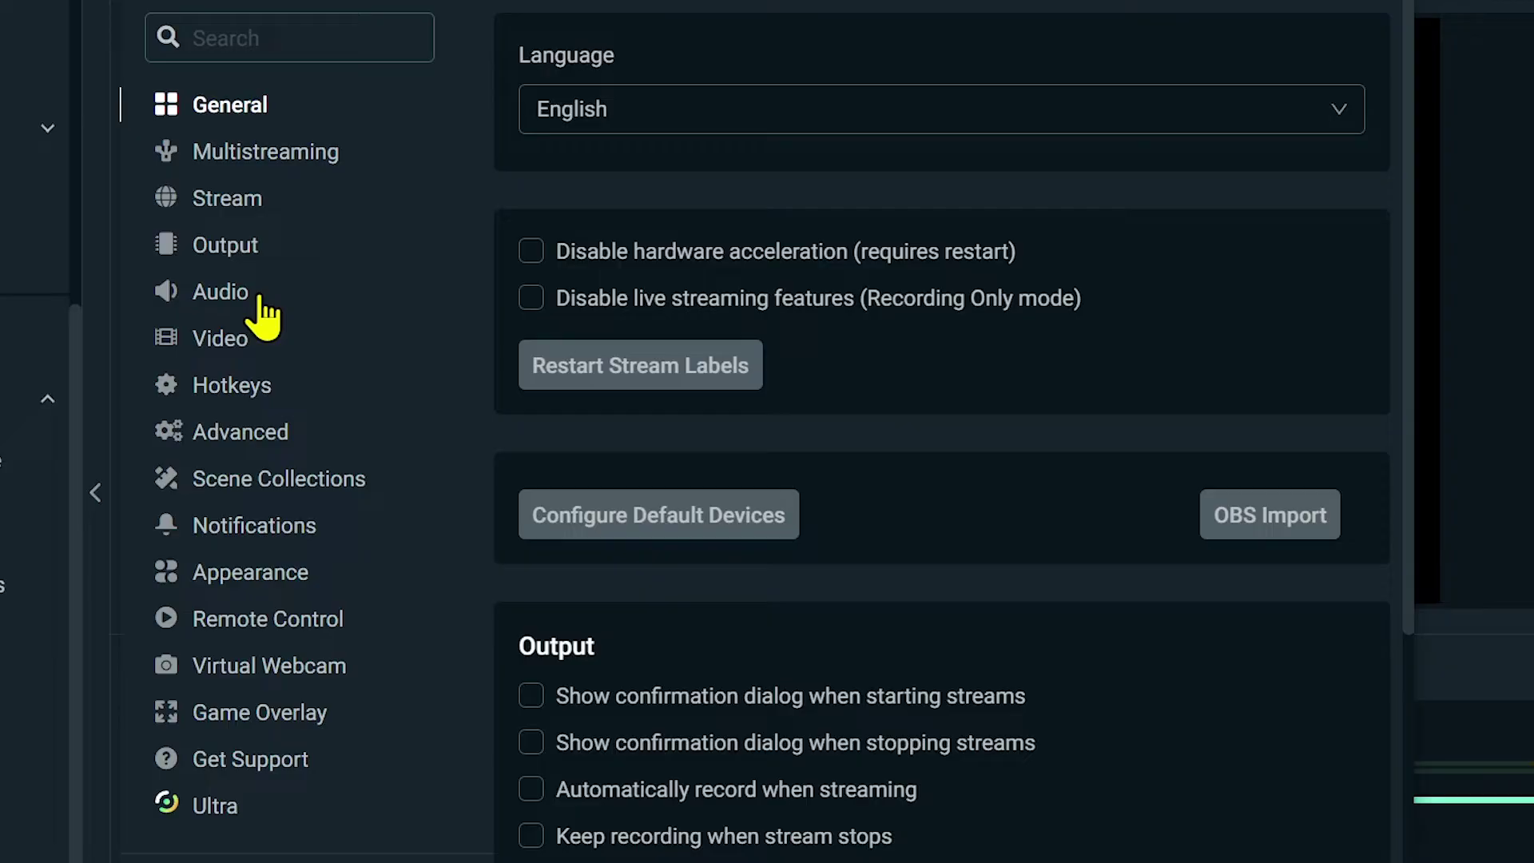
pyautogui.click(260, 300)
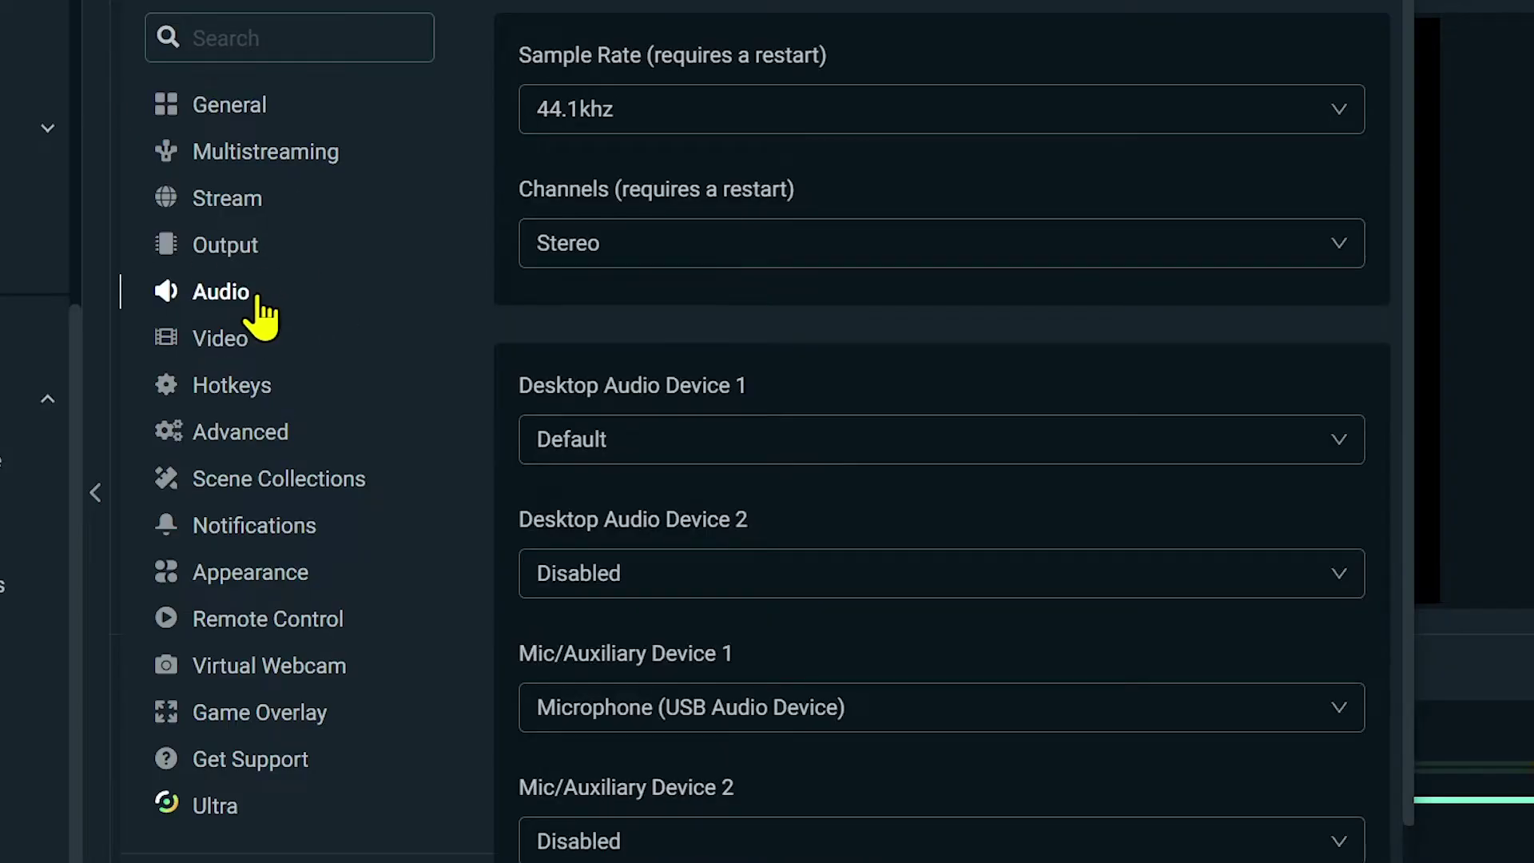
pyautogui.scroll(-1, 640, 679)
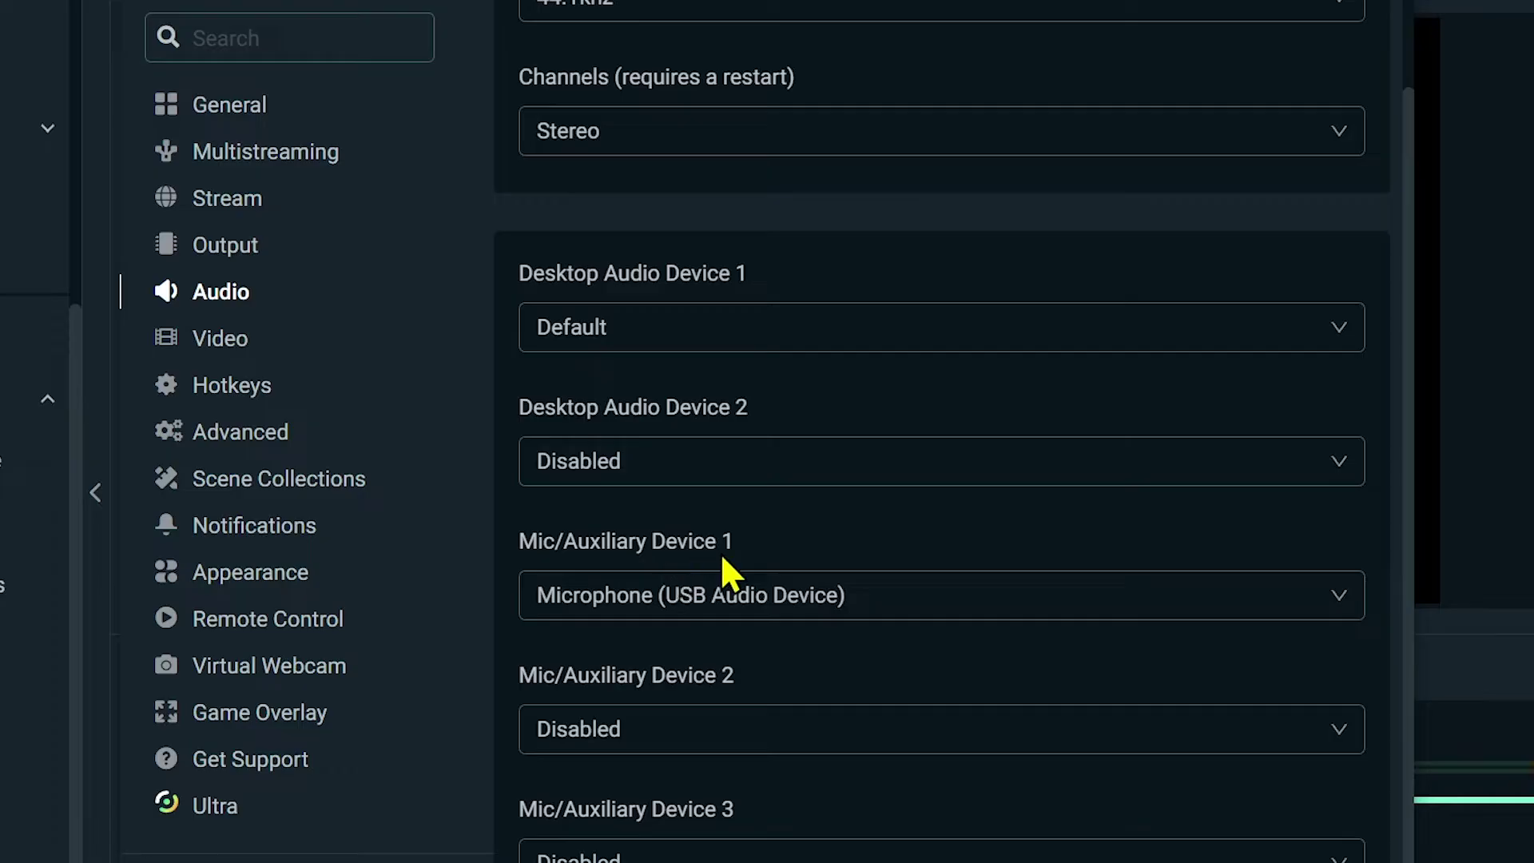
pyautogui.click(692, 615)
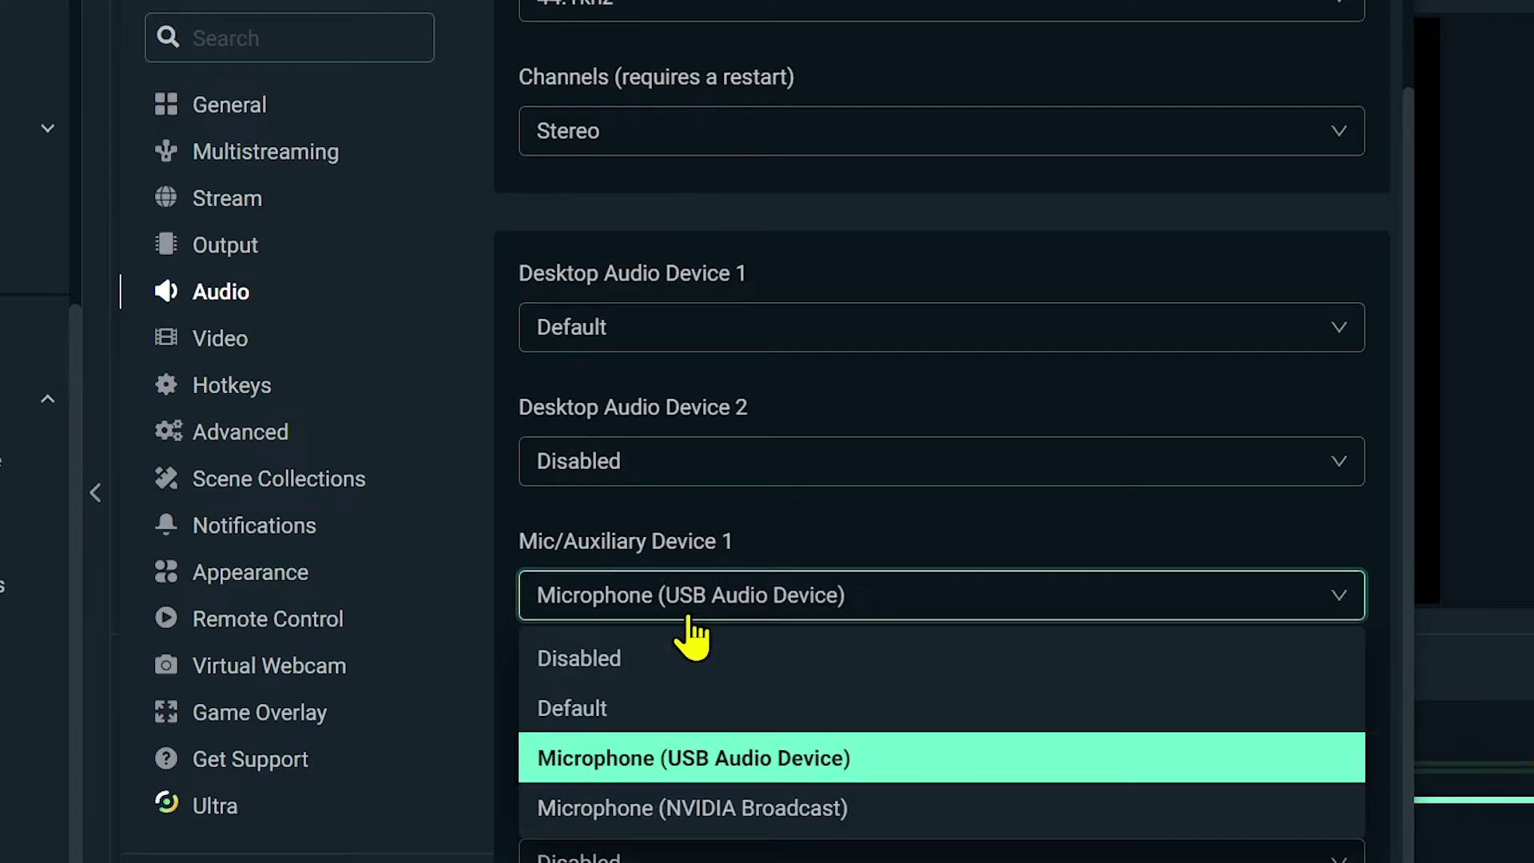
pyautogui.click(569, 769)
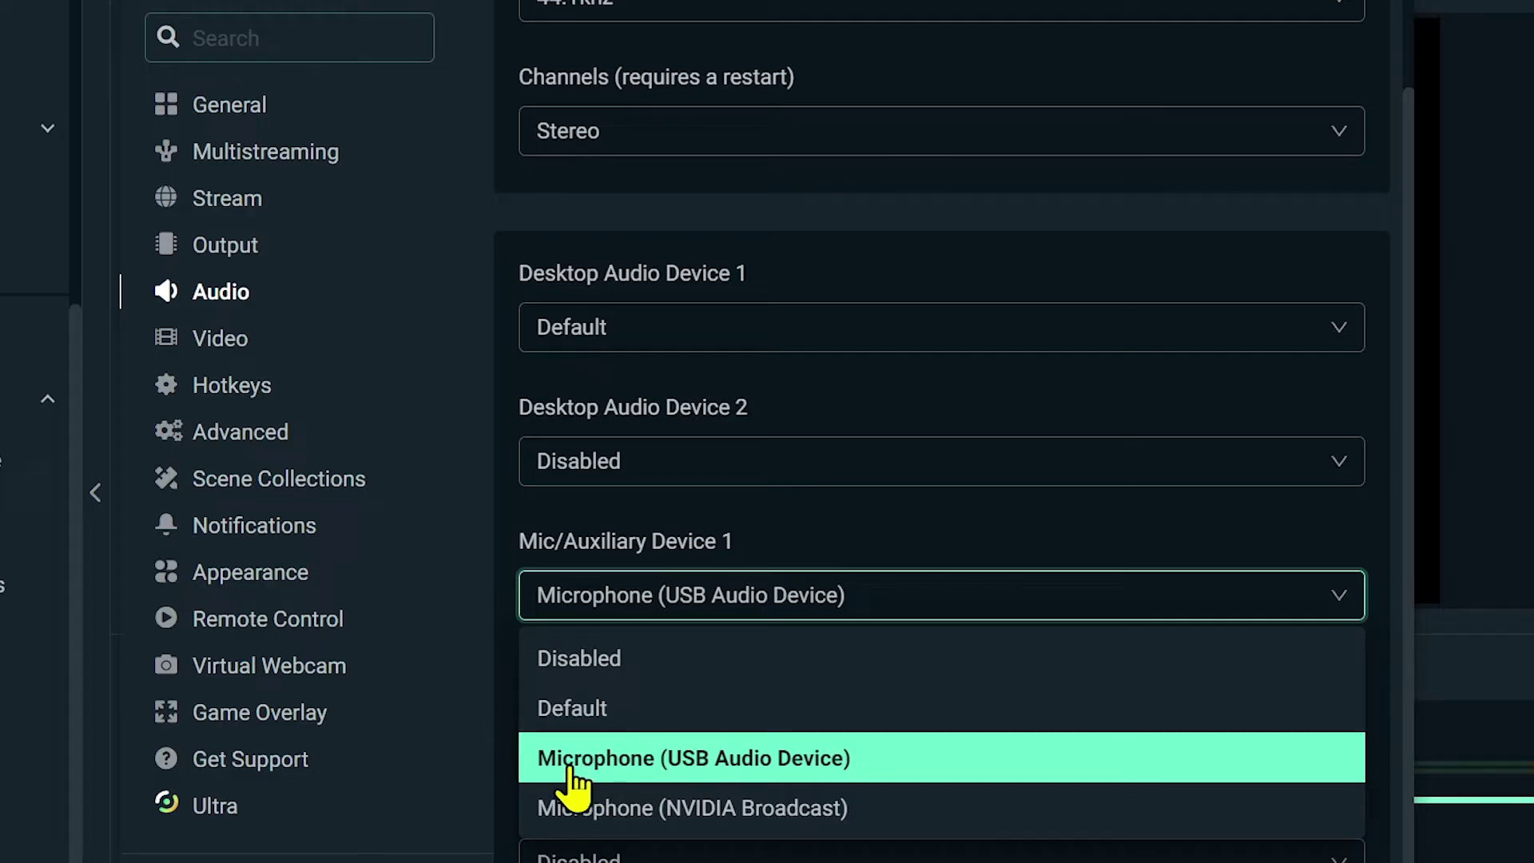
pyautogui.click(760, 763)
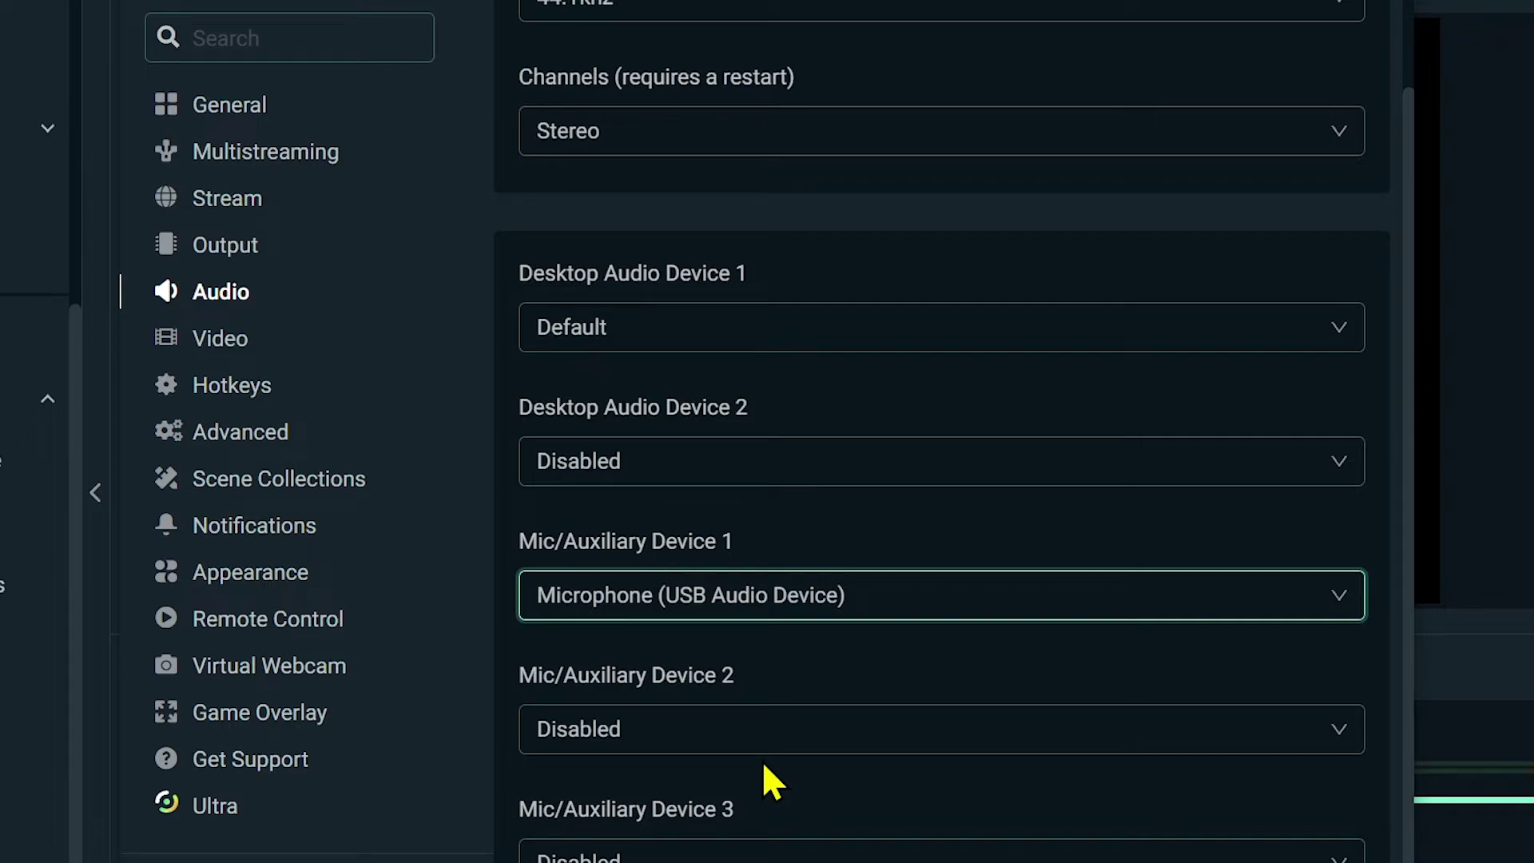
# Set the audio sample rate to 48khz and the channels to Stereo
pyautogui.scroll(1, 760, 760)
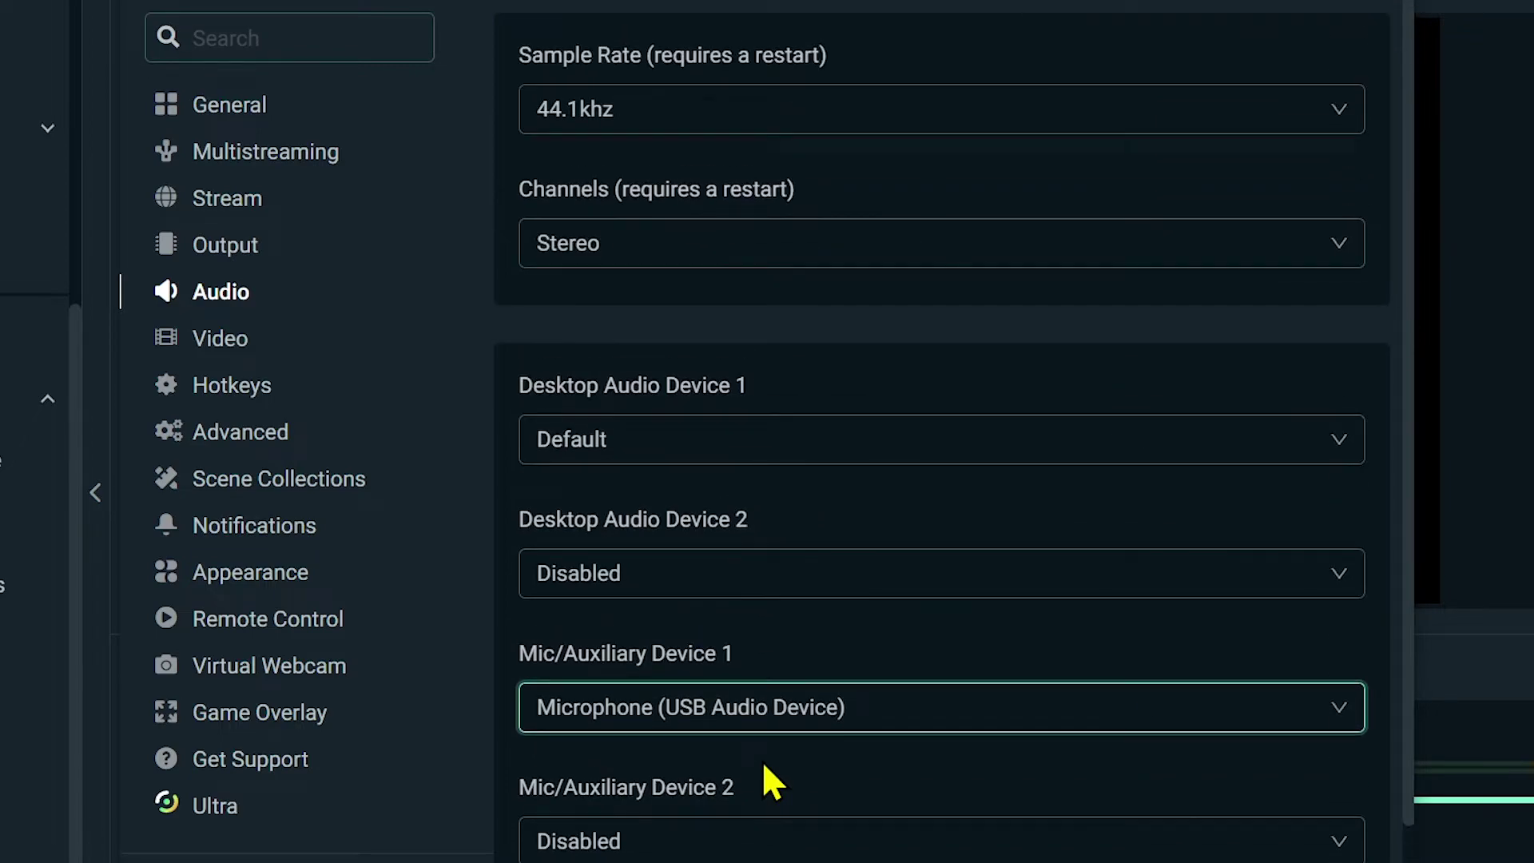
pyautogui.click(812, 132)
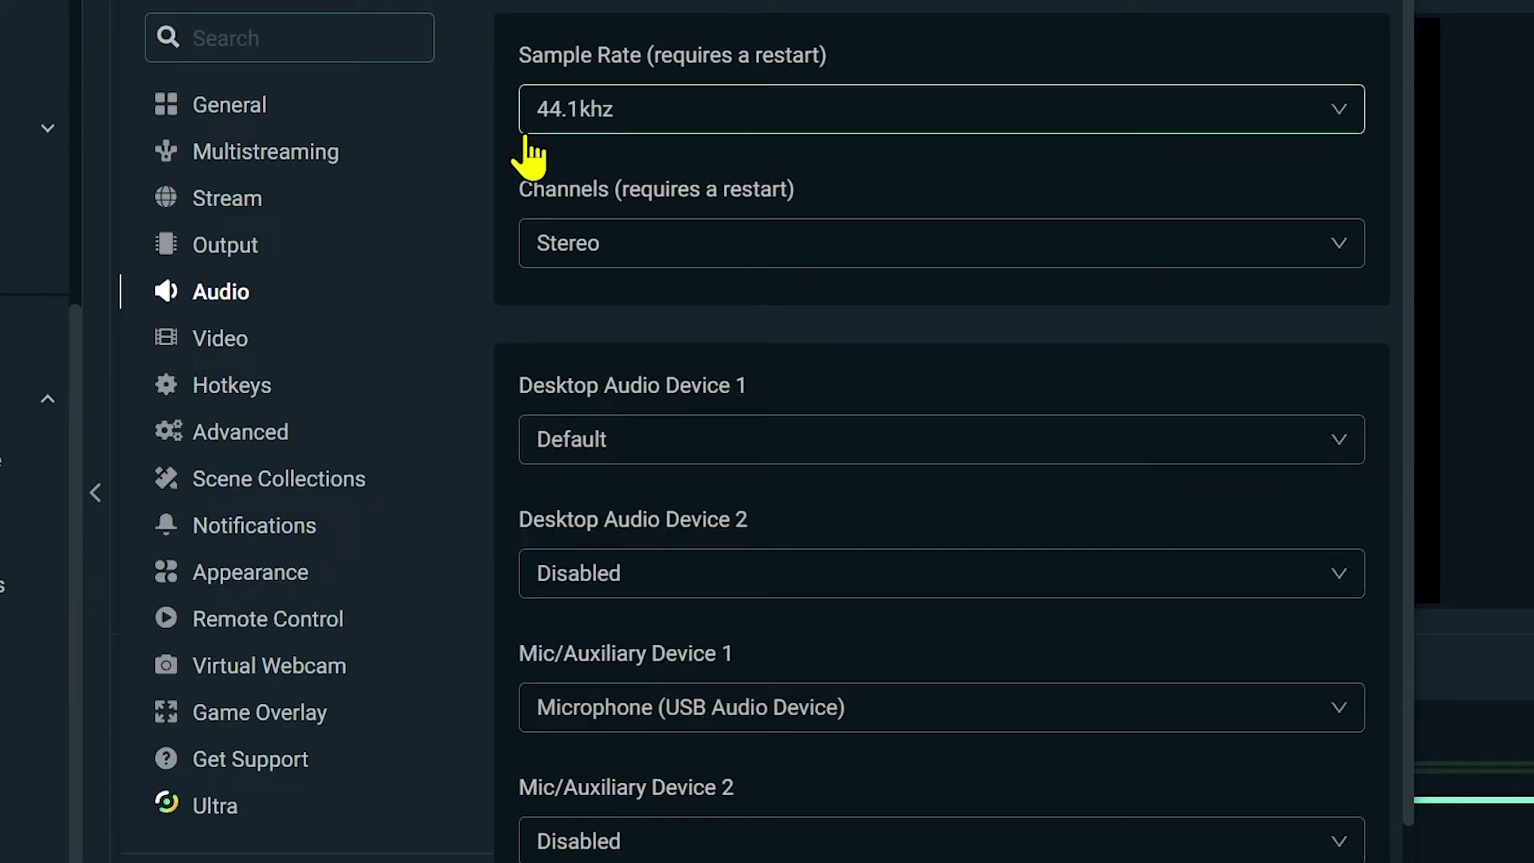
pyautogui.click(625, 127)
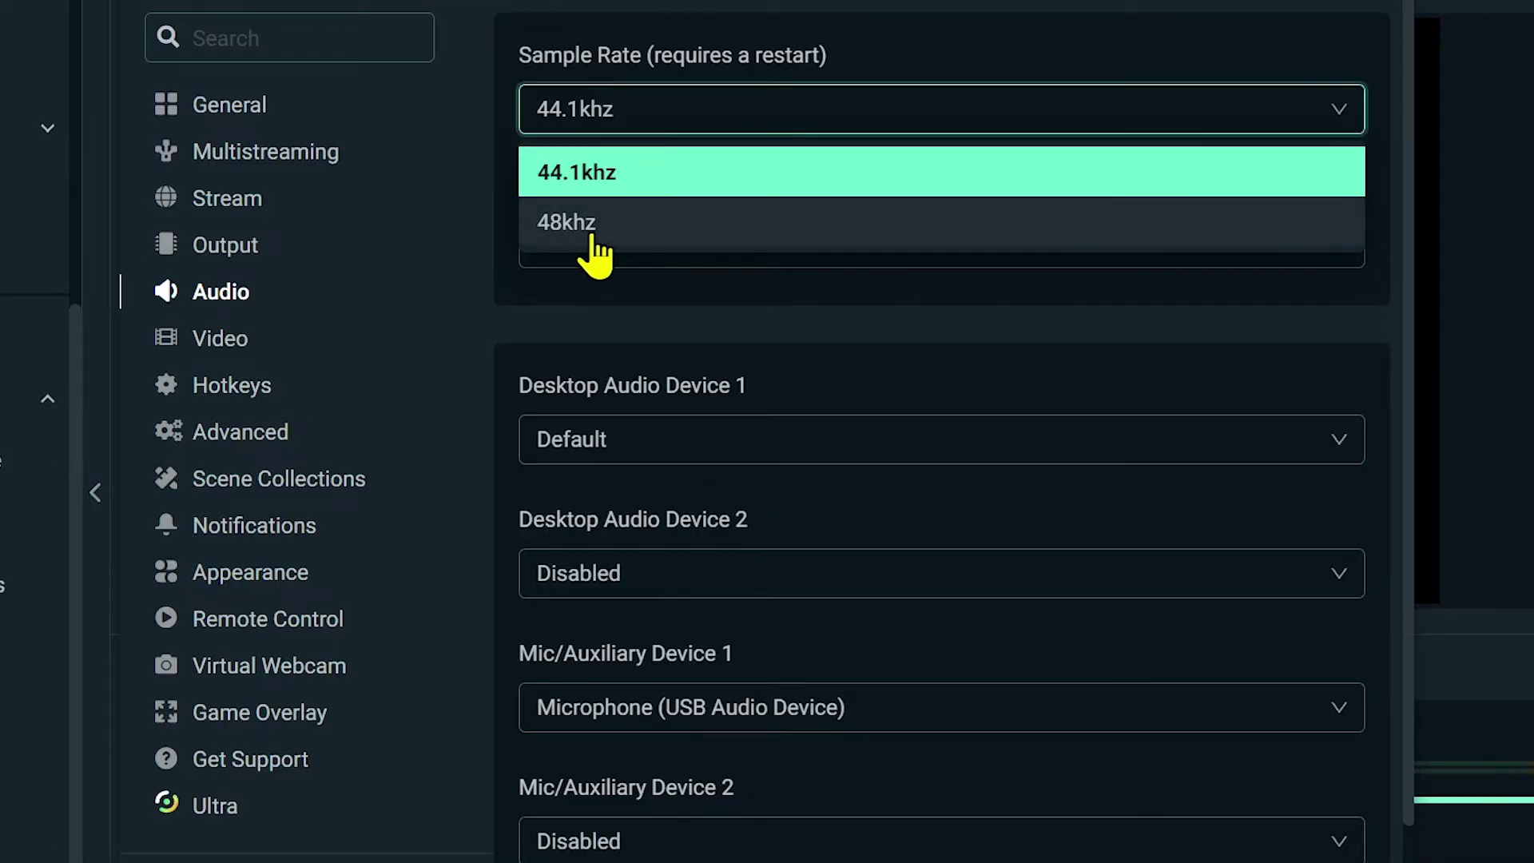
pyautogui.click(594, 234)
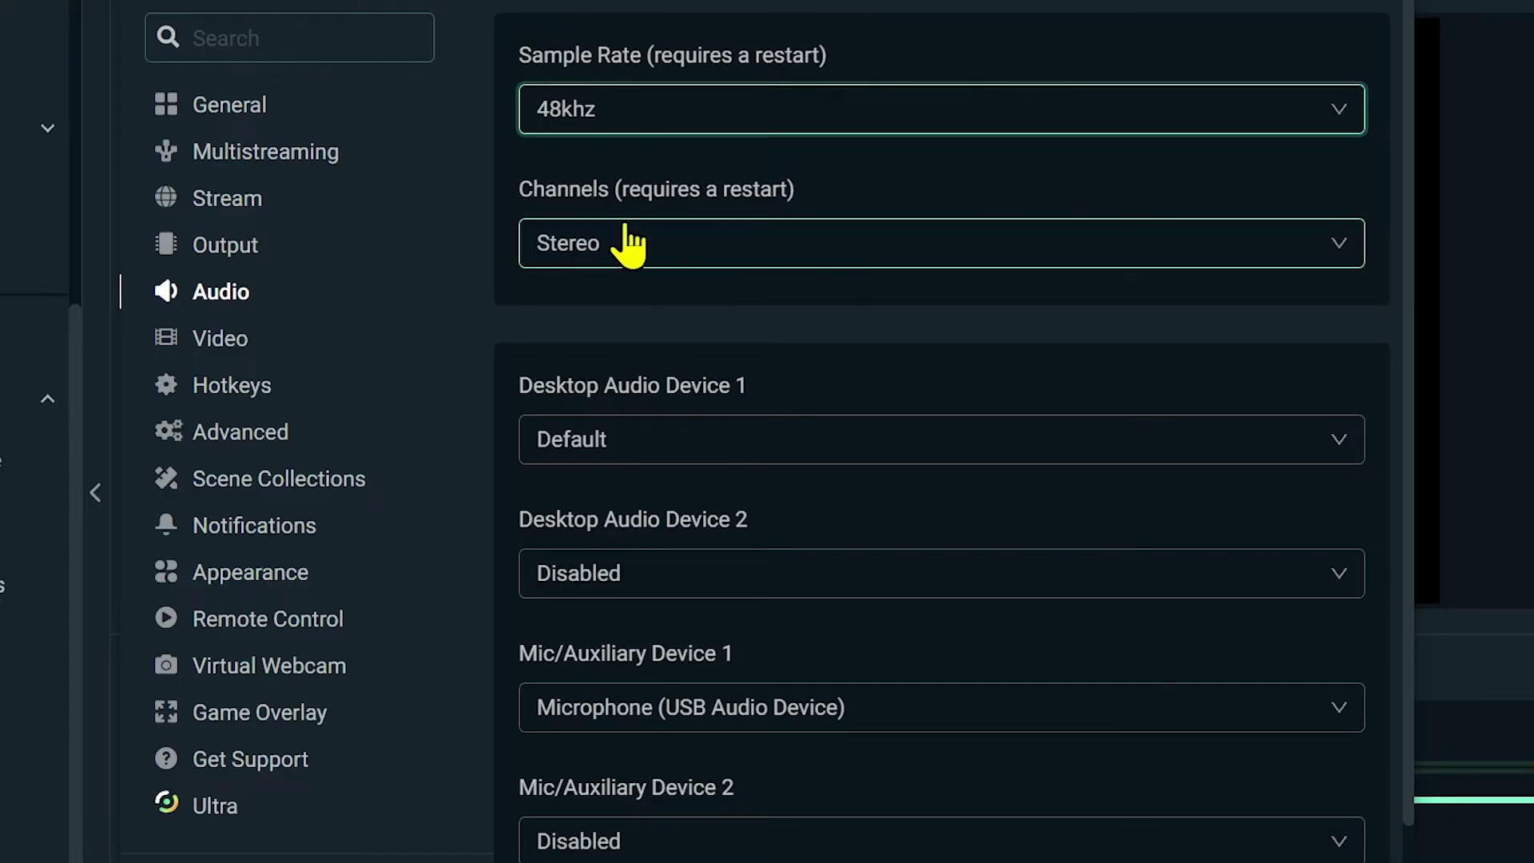
pyautogui.click(712, 248)
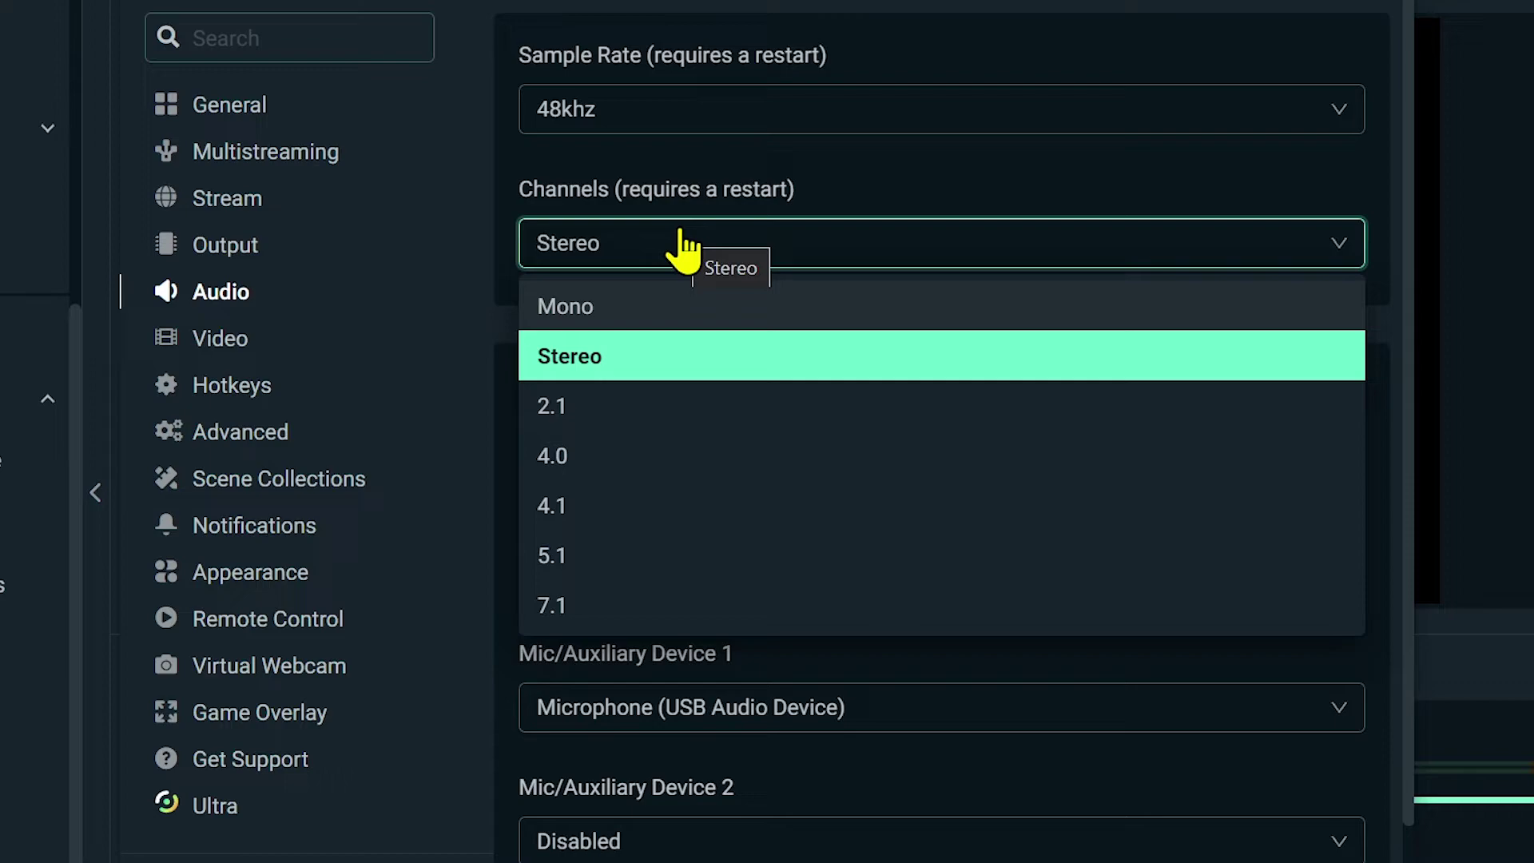
pyautogui.click(587, 371)
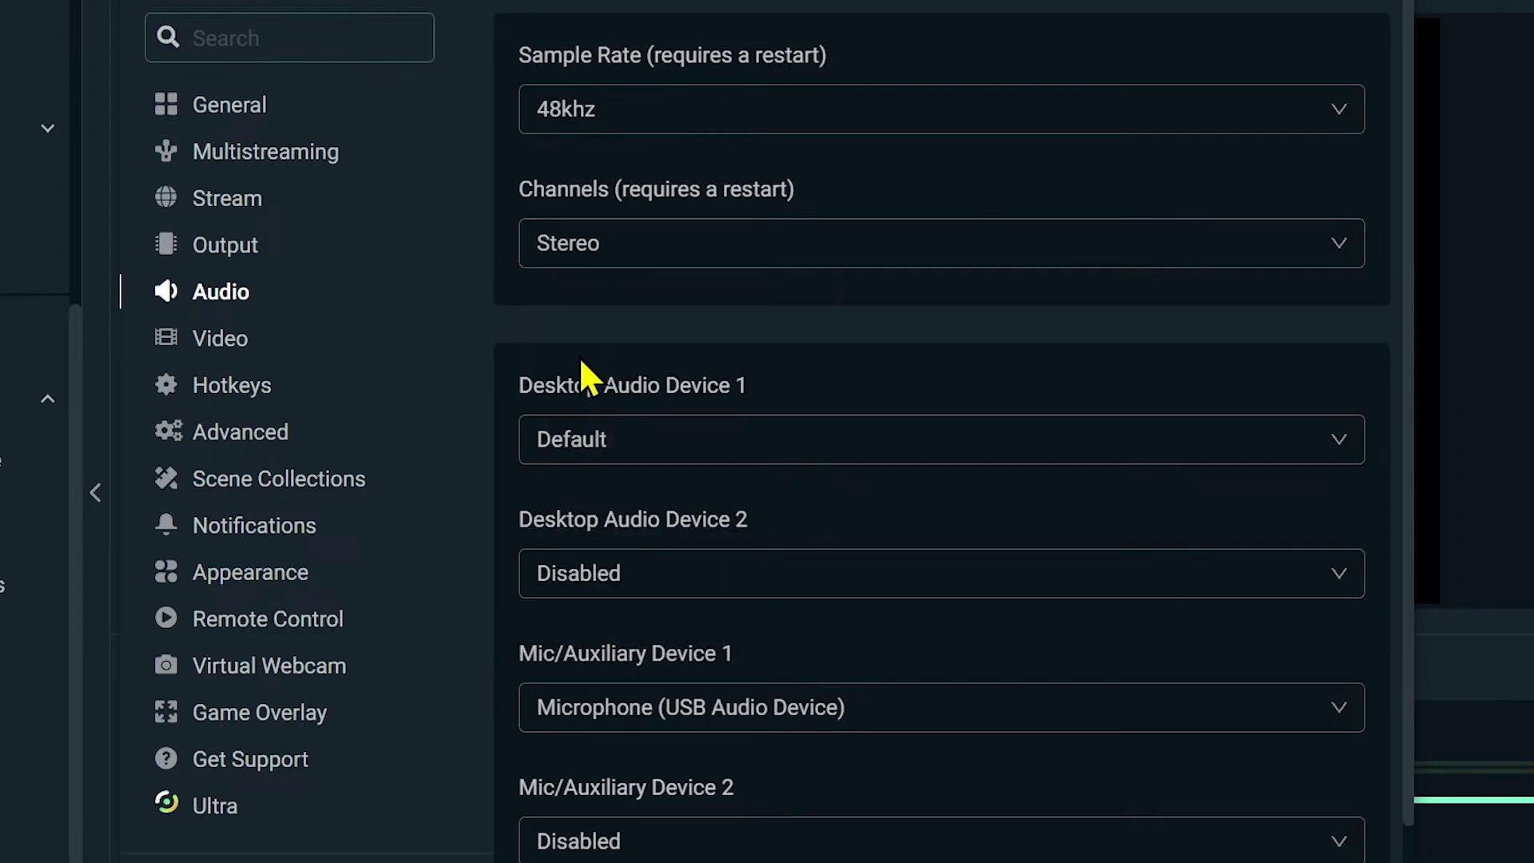
pyautogui.scroll(-1, 581, 376)
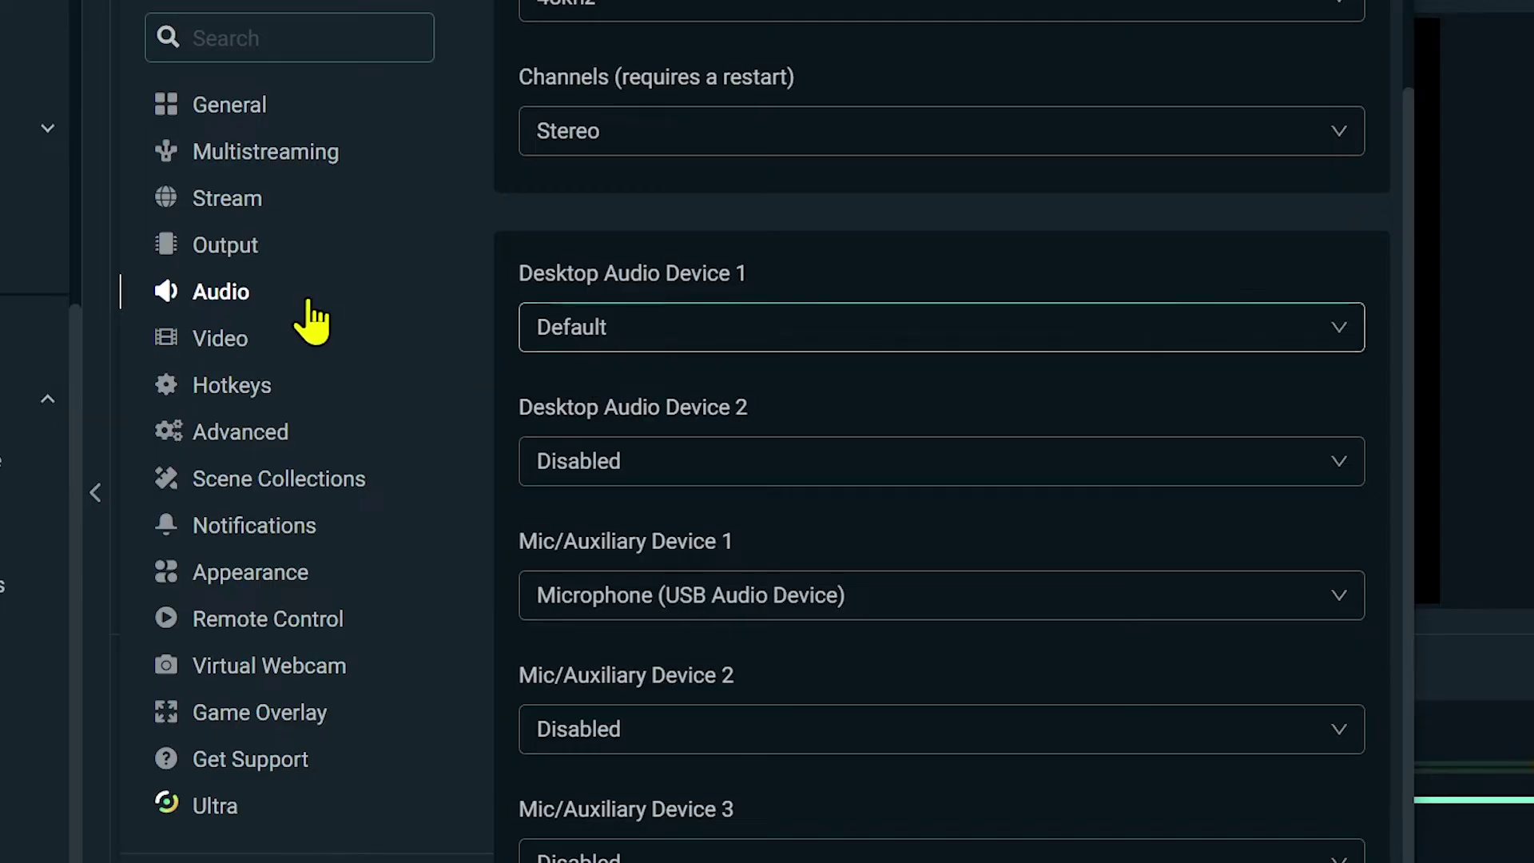
# In the output settings, choose the Advanced output mode and set the streaming audio track to 1
pyautogui.click(226, 254)
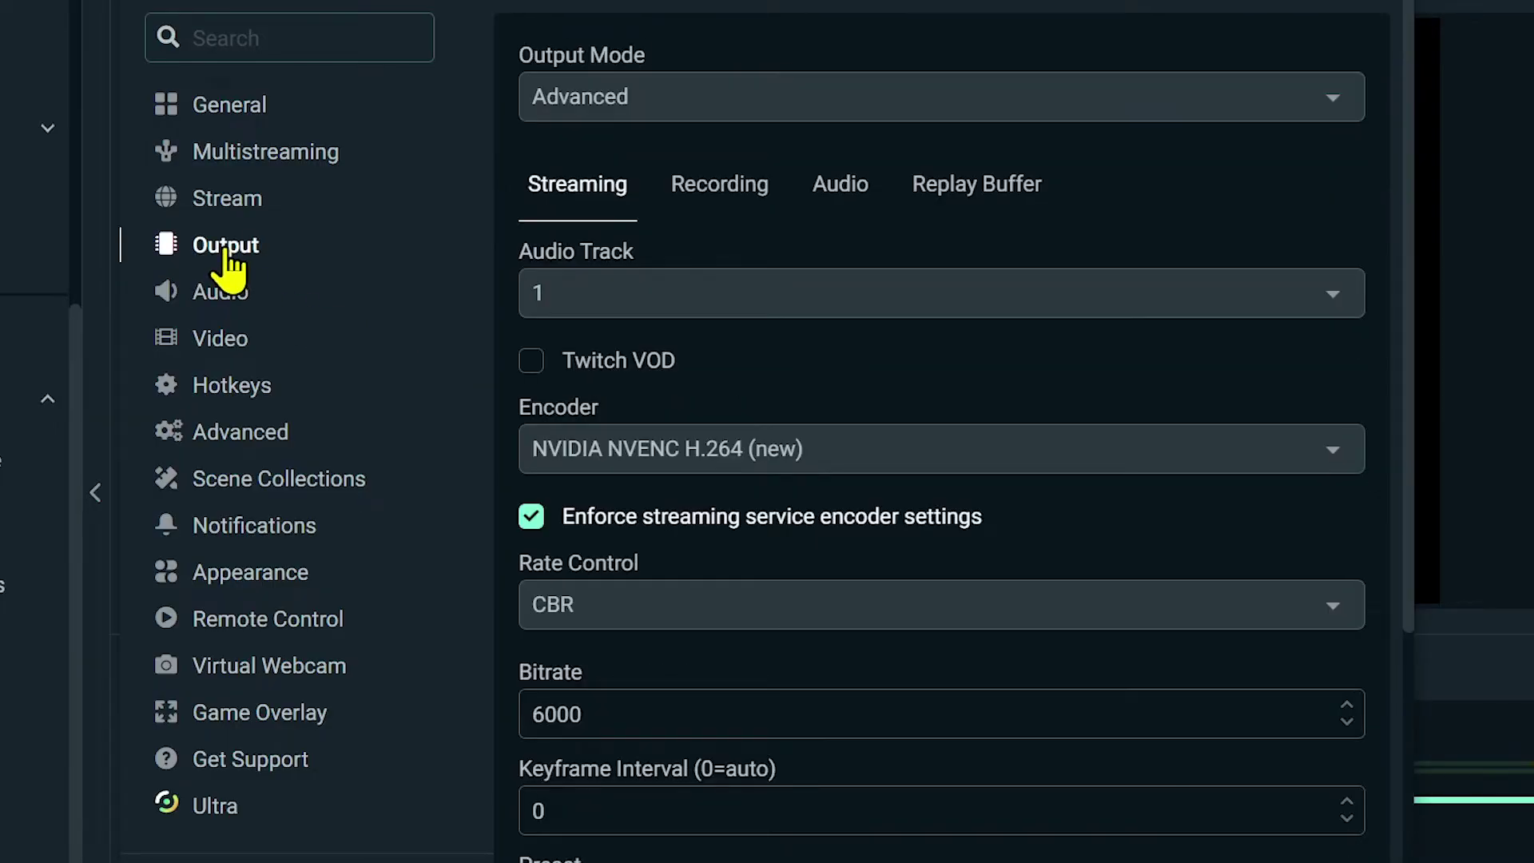
pyautogui.click(608, 99)
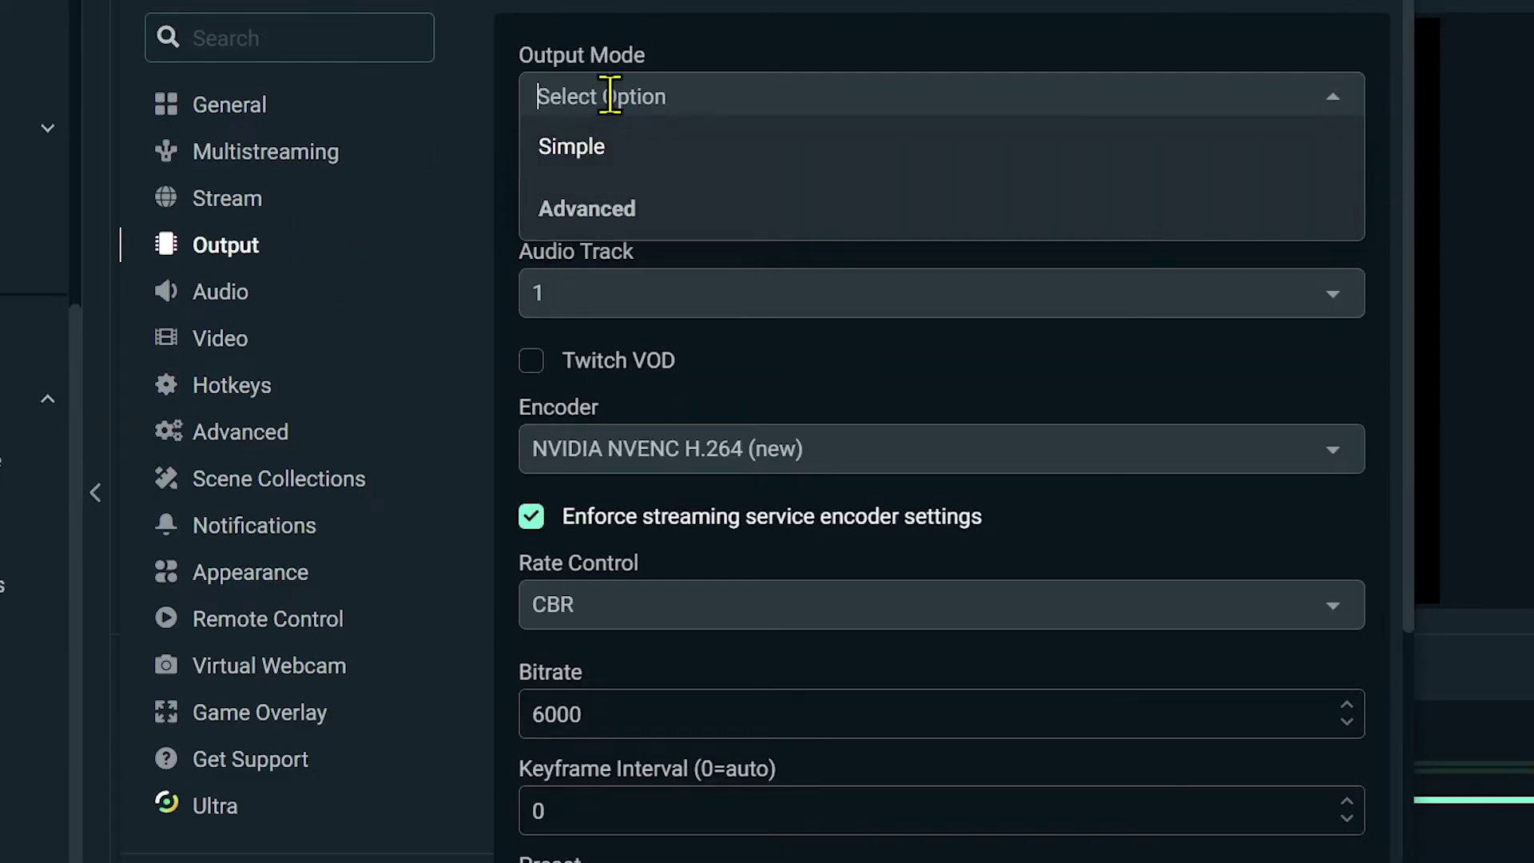
pyautogui.click(605, 209)
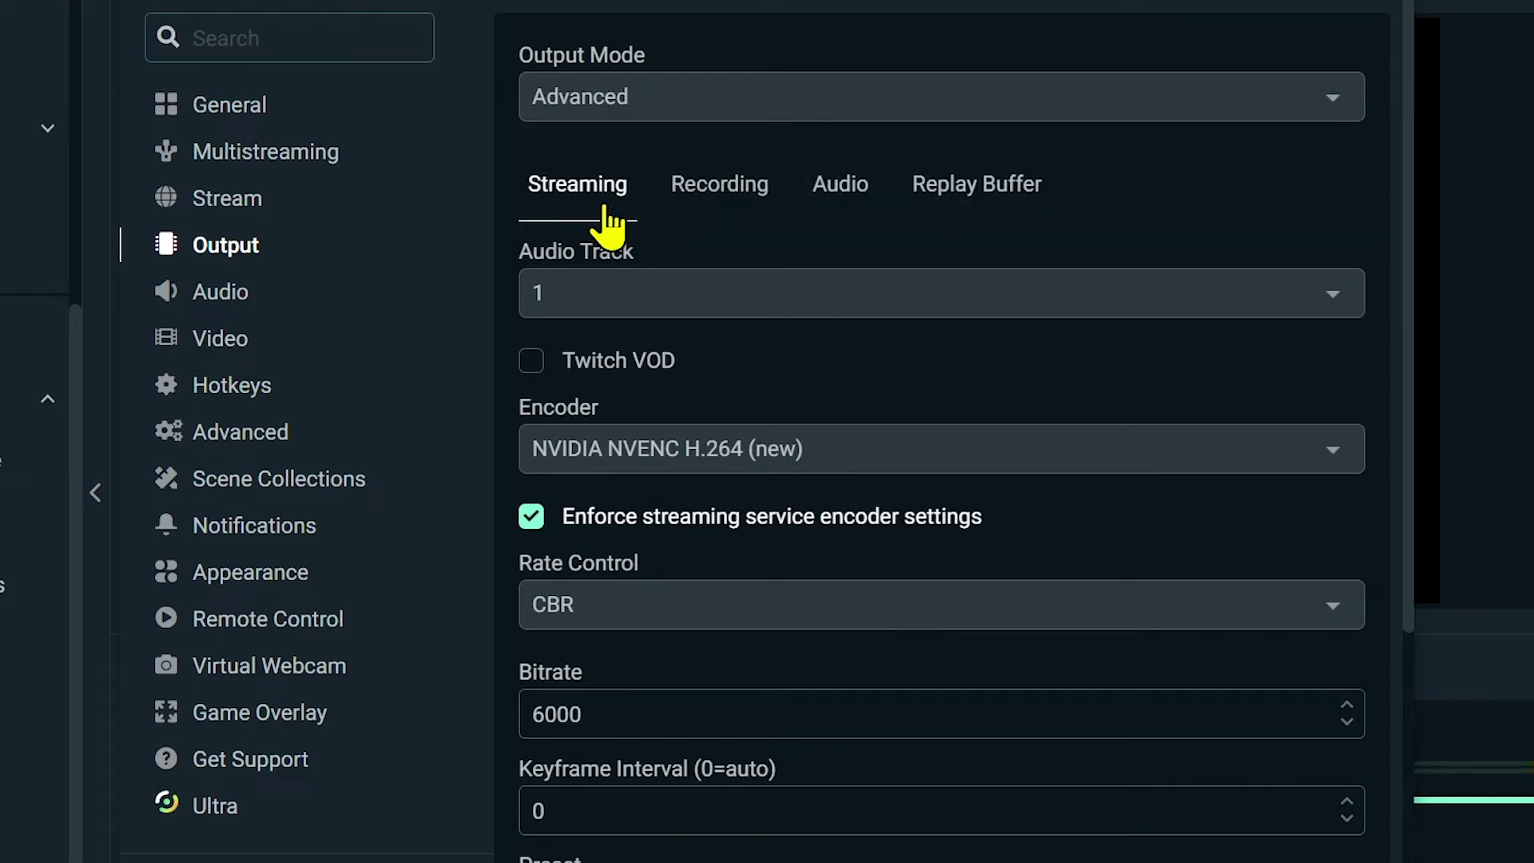
pyautogui.click(577, 296)
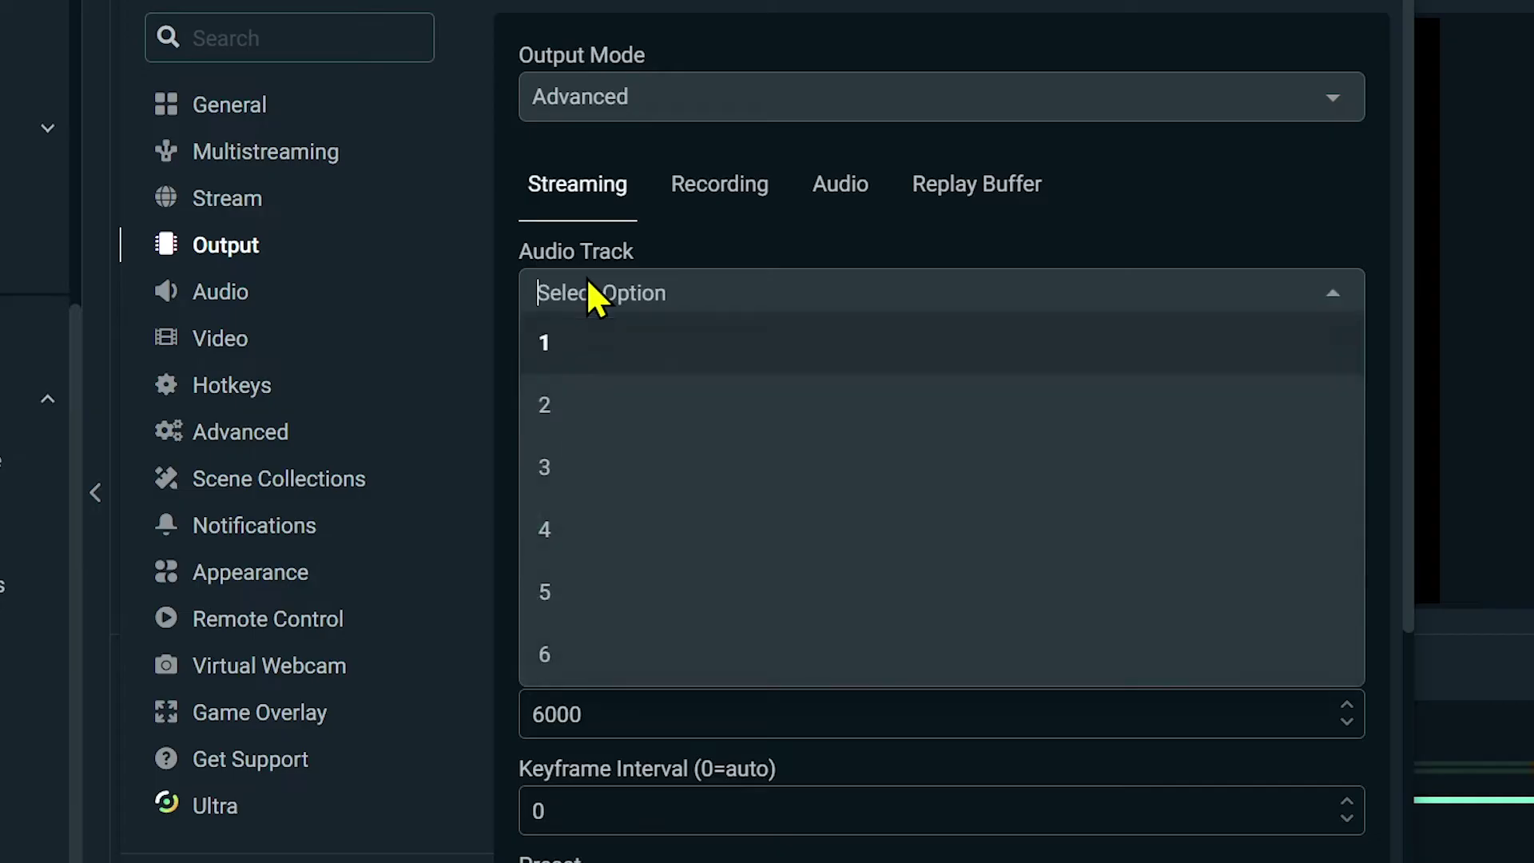
pyautogui.click(587, 363)
# Examine the streaming encoder options and the recording output settings, including the available recording formats and the audio track selection
pyautogui.scroll(-2, 587, 364)
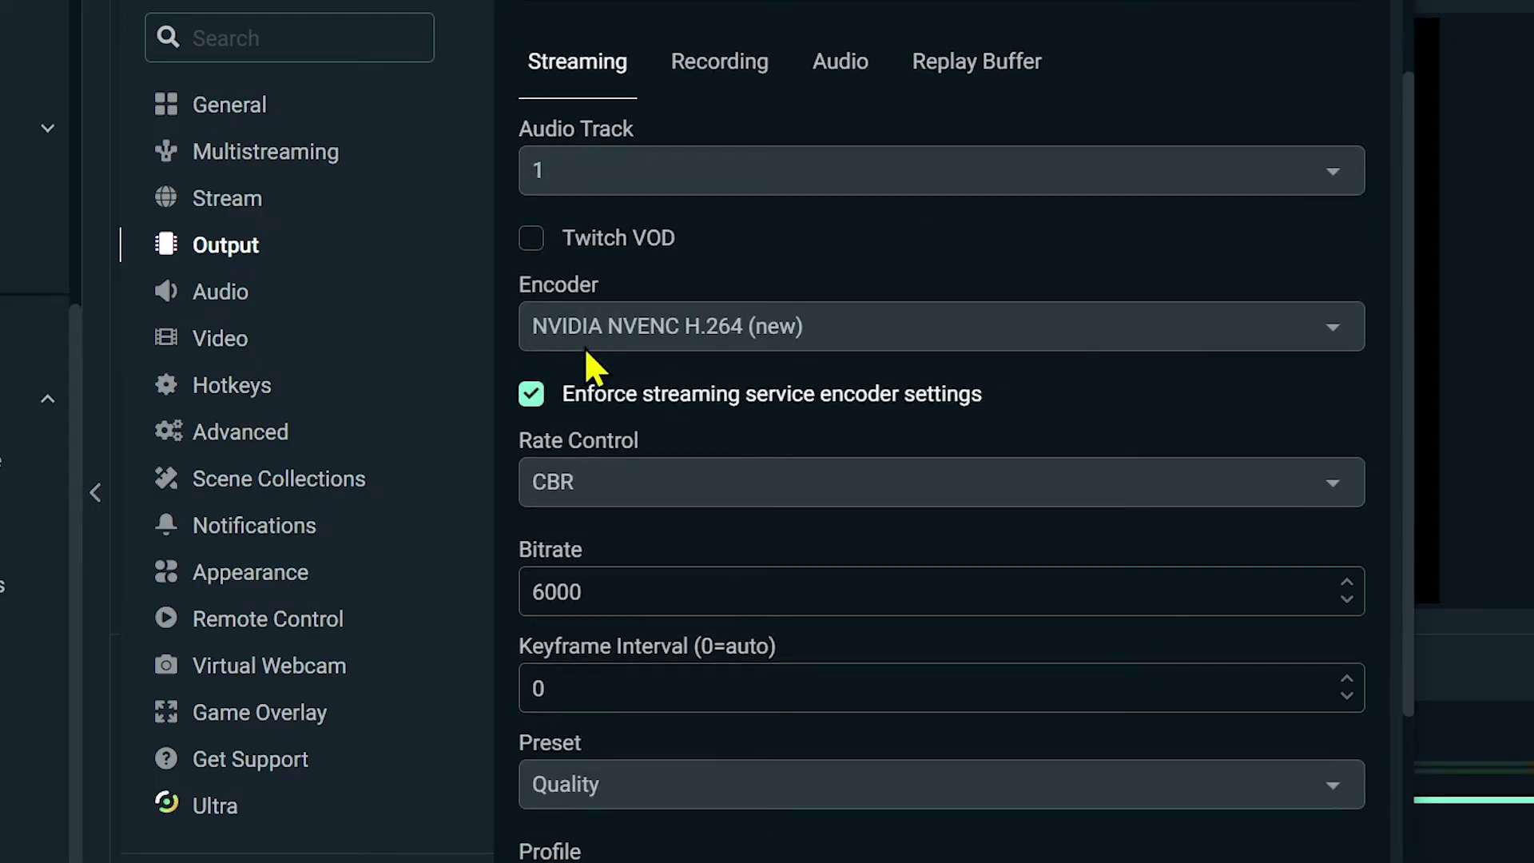
pyautogui.scroll(-3, 592, 365)
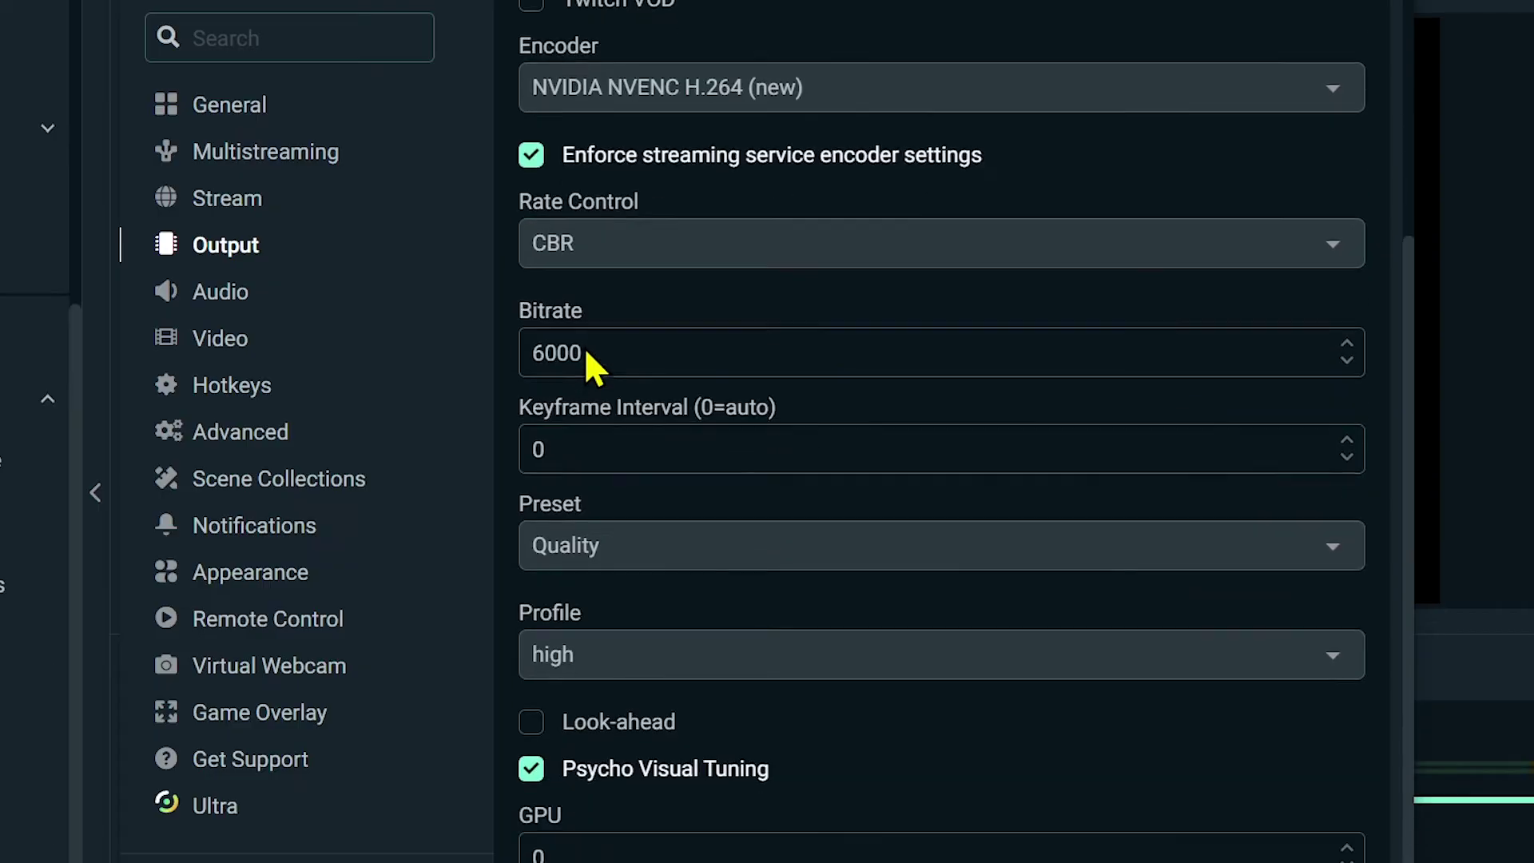
pyautogui.scroll(5, 589, 363)
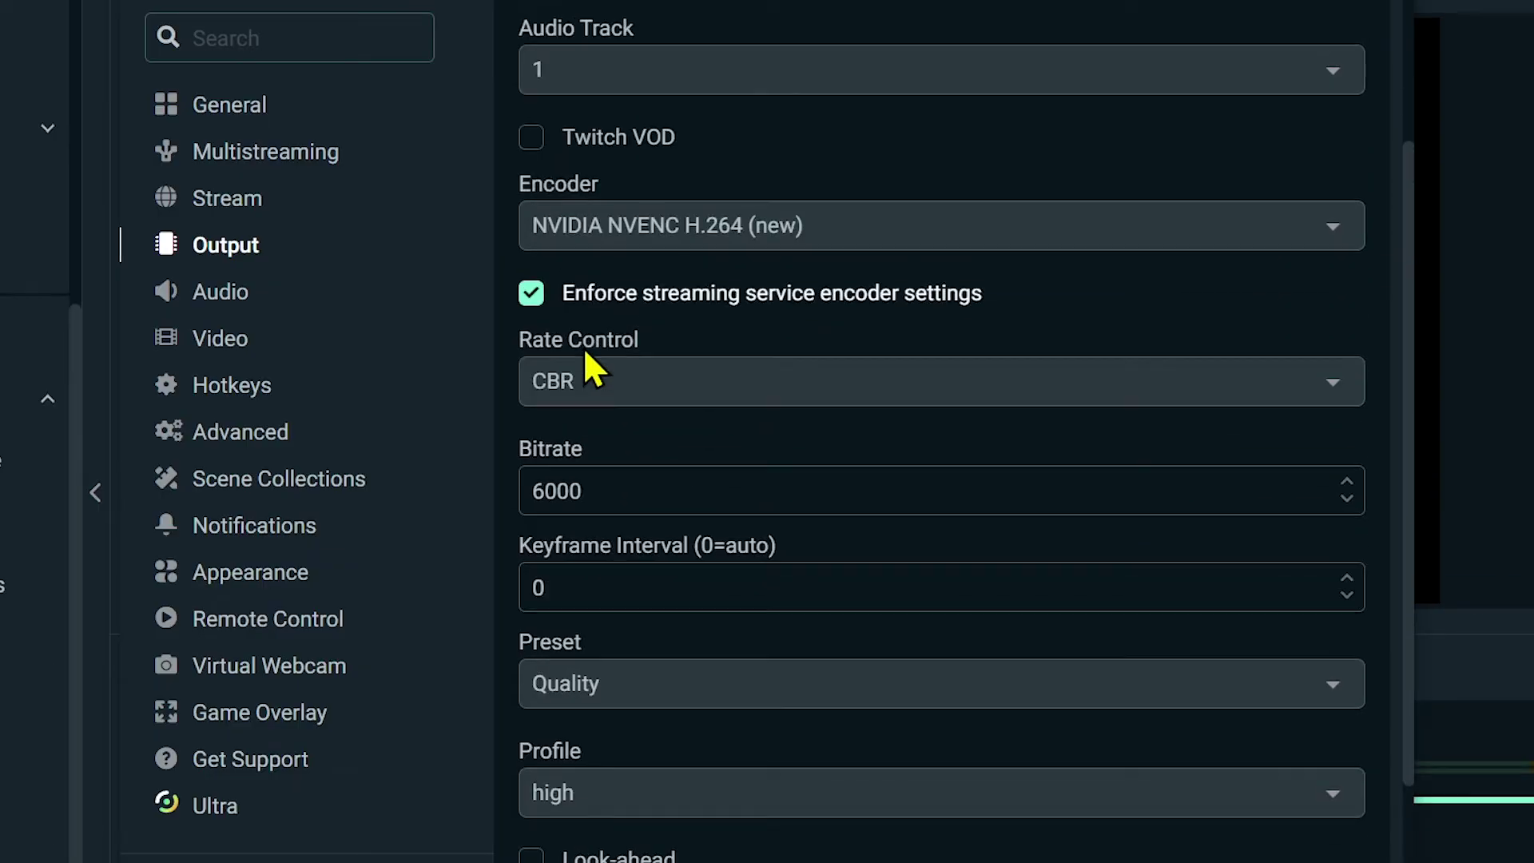
pyautogui.click(711, 186)
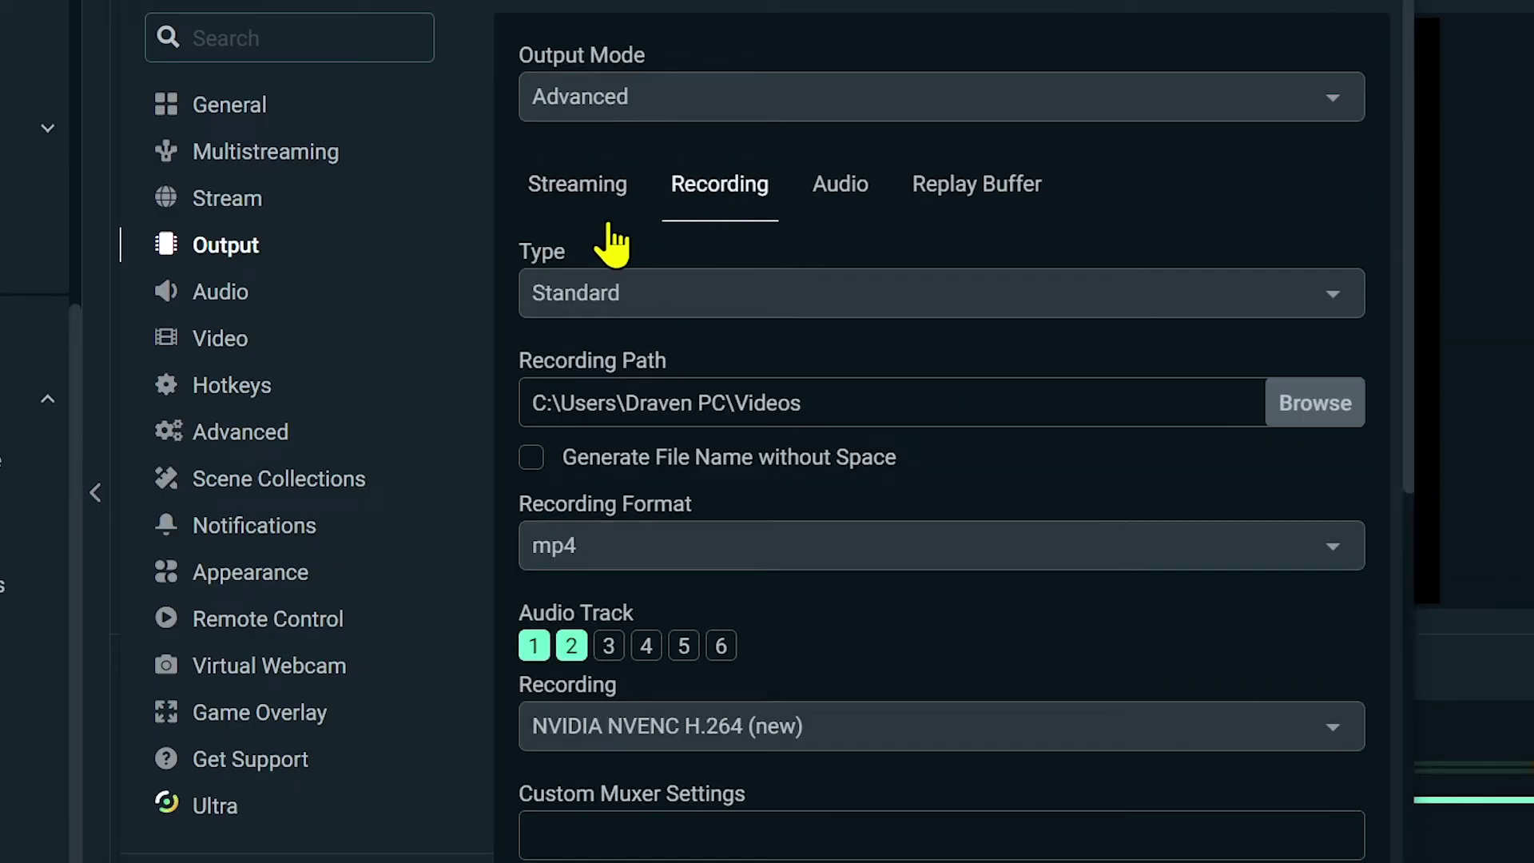
pyautogui.scroll(-4, 611, 236)
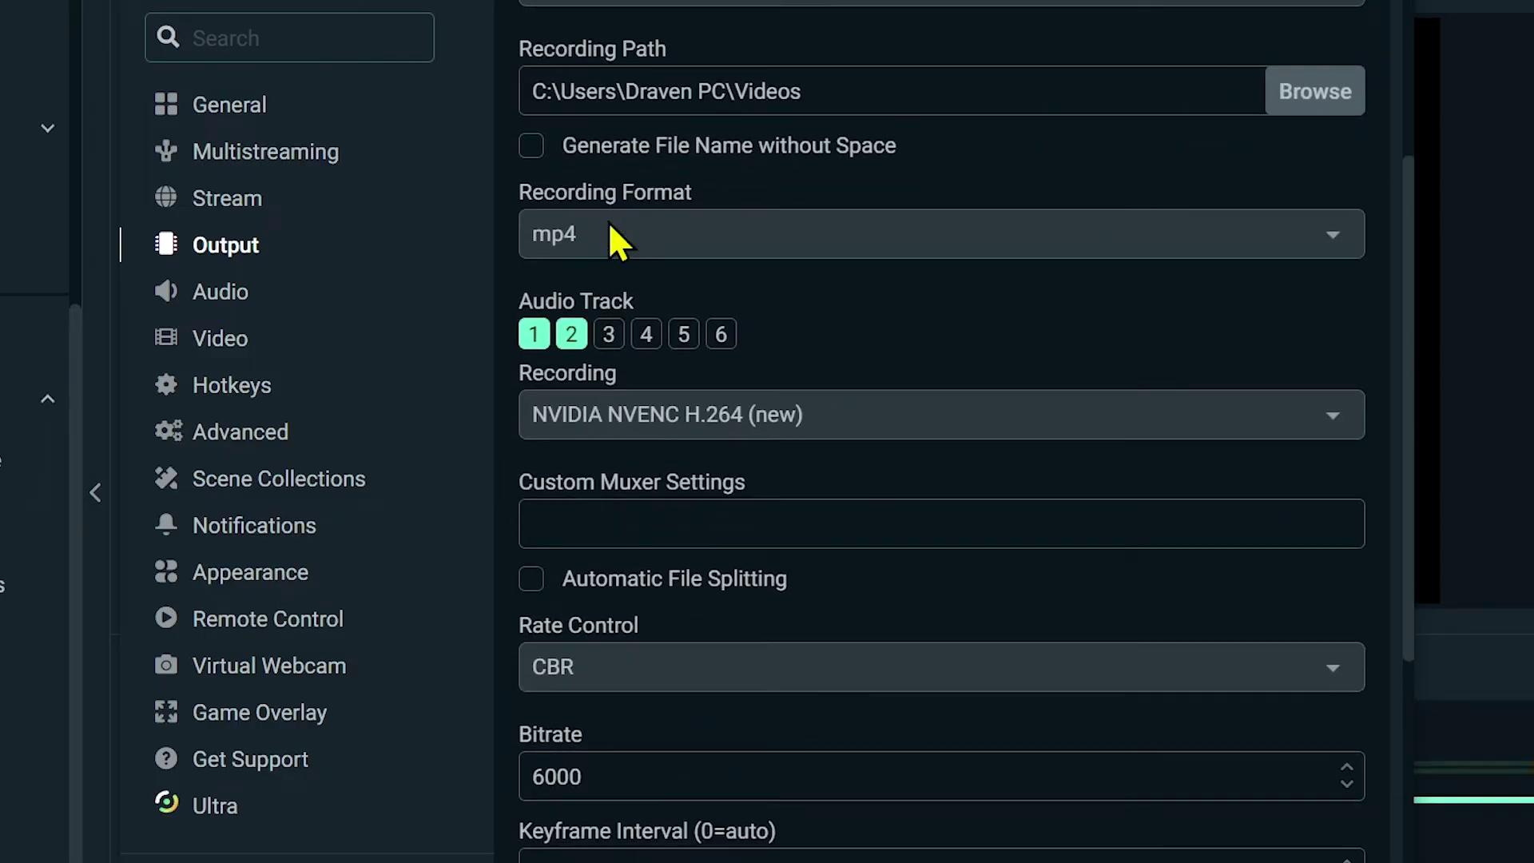
pyautogui.click(608, 228)
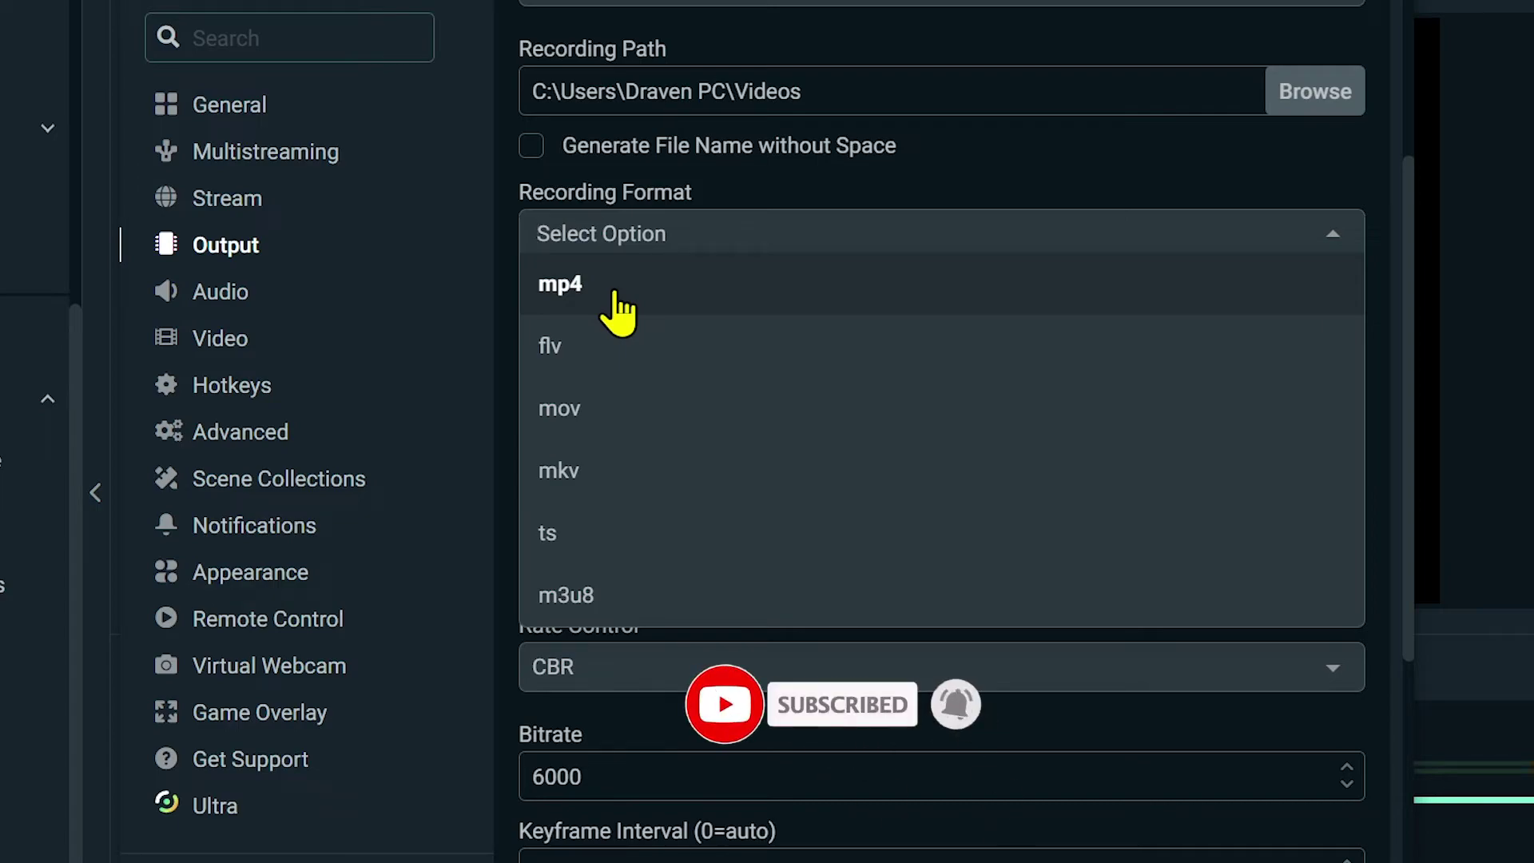
pyautogui.scroll(-2, 618, 299)
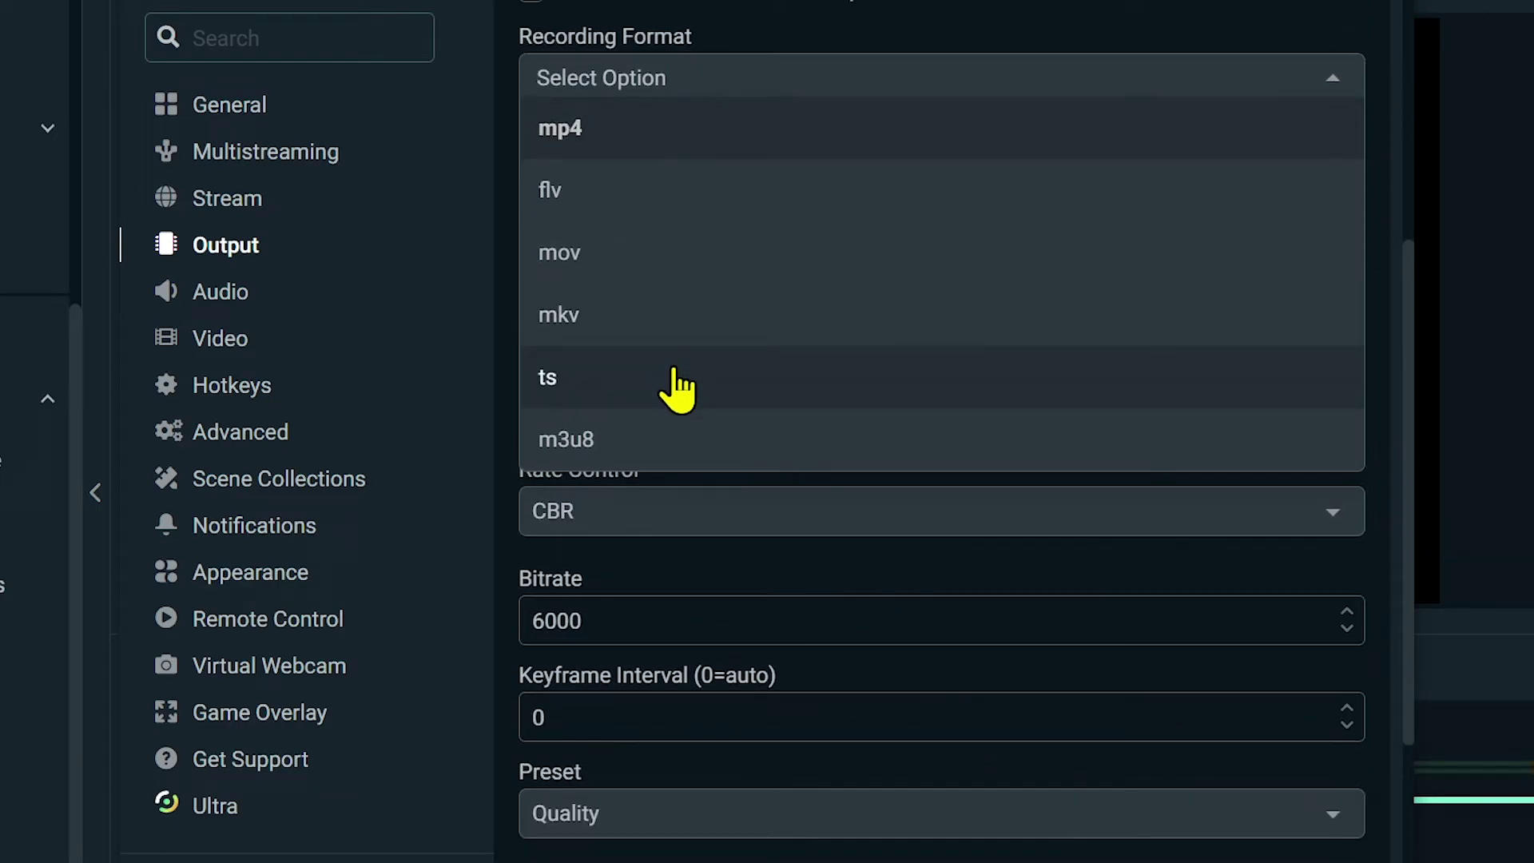
pyautogui.click(477, 338)
pyautogui.scroll(2, 577, 270)
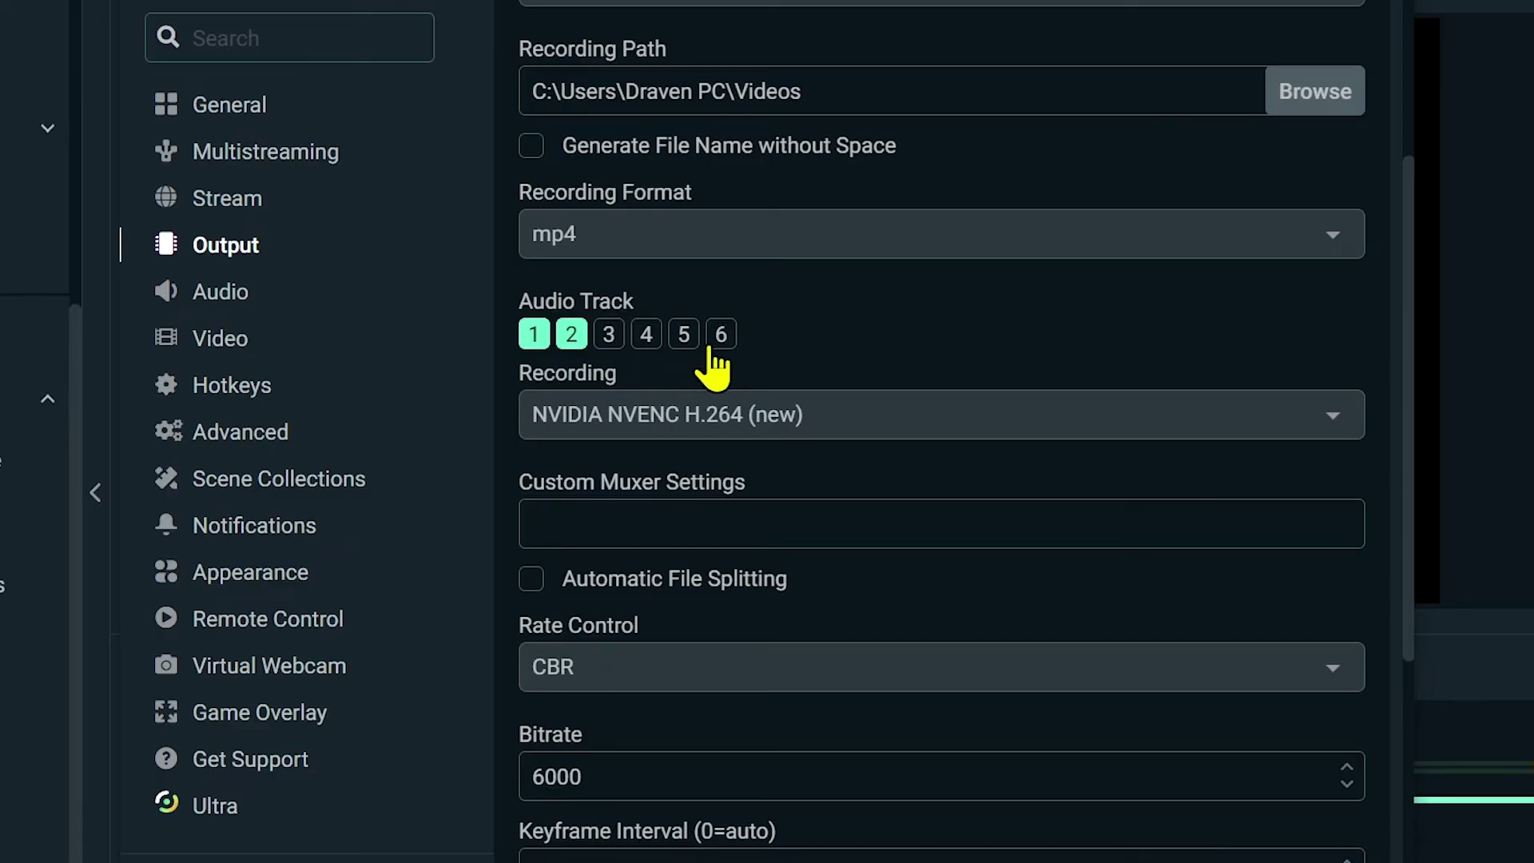
pyautogui.scroll(-5, 711, 366)
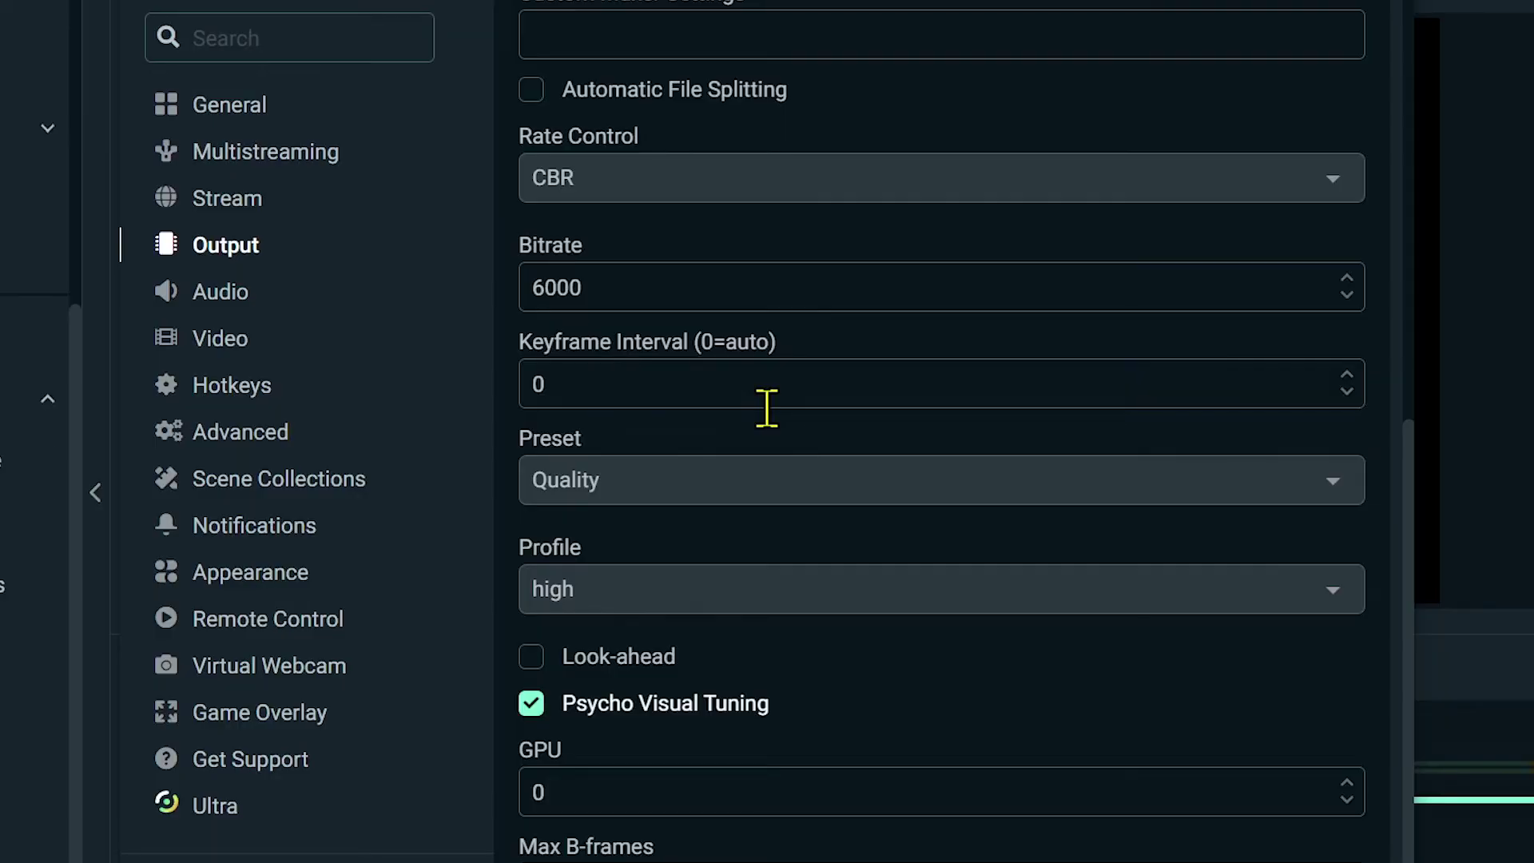
pyautogui.scroll(8, 767, 408)
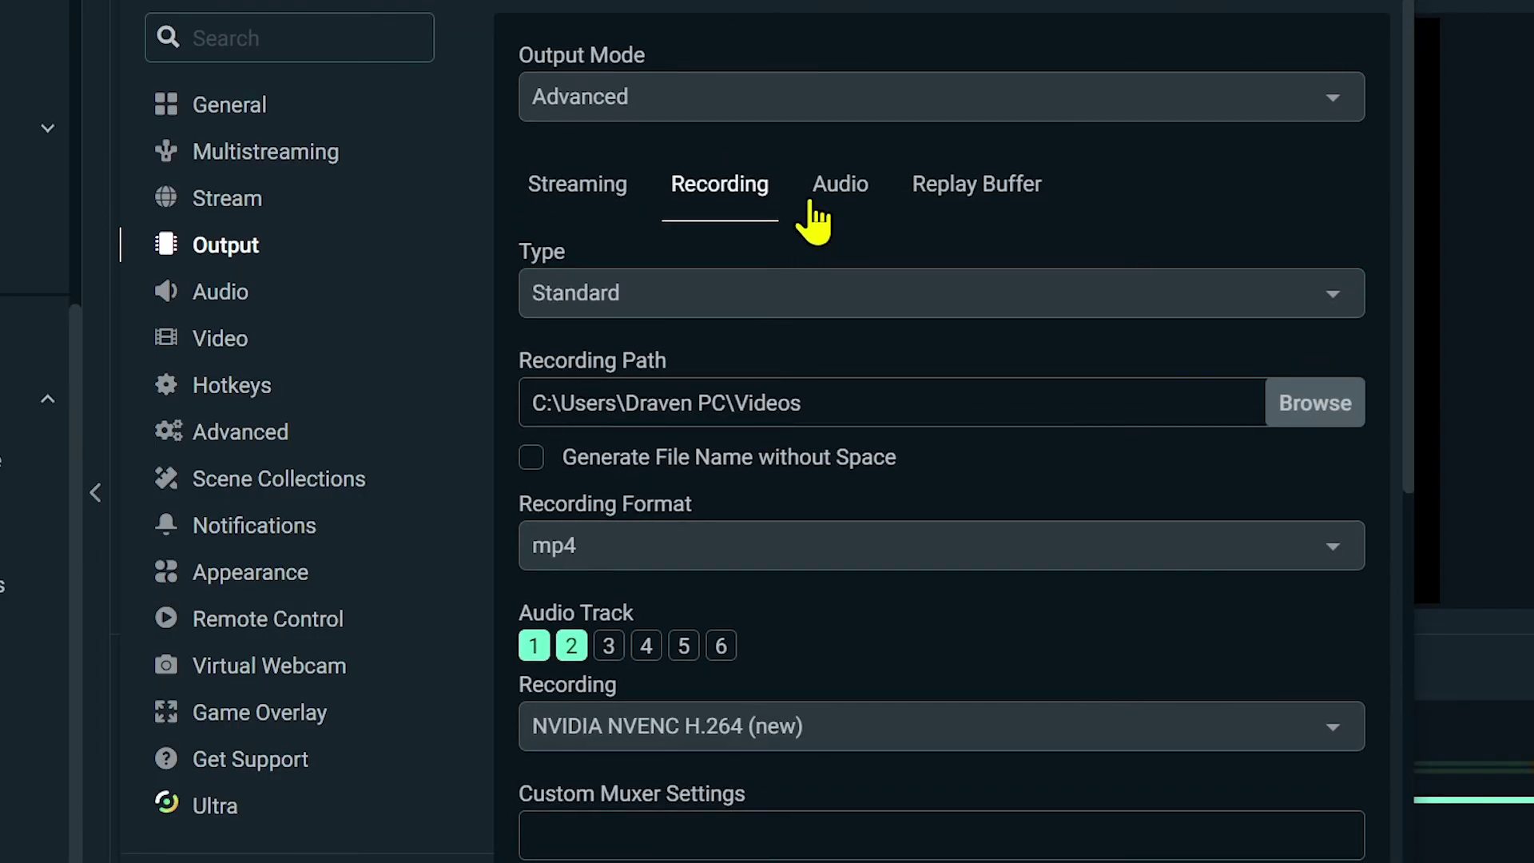
# In the output audio settings, set the audio bitrate of Track 1 to 320
pyautogui.click(846, 187)
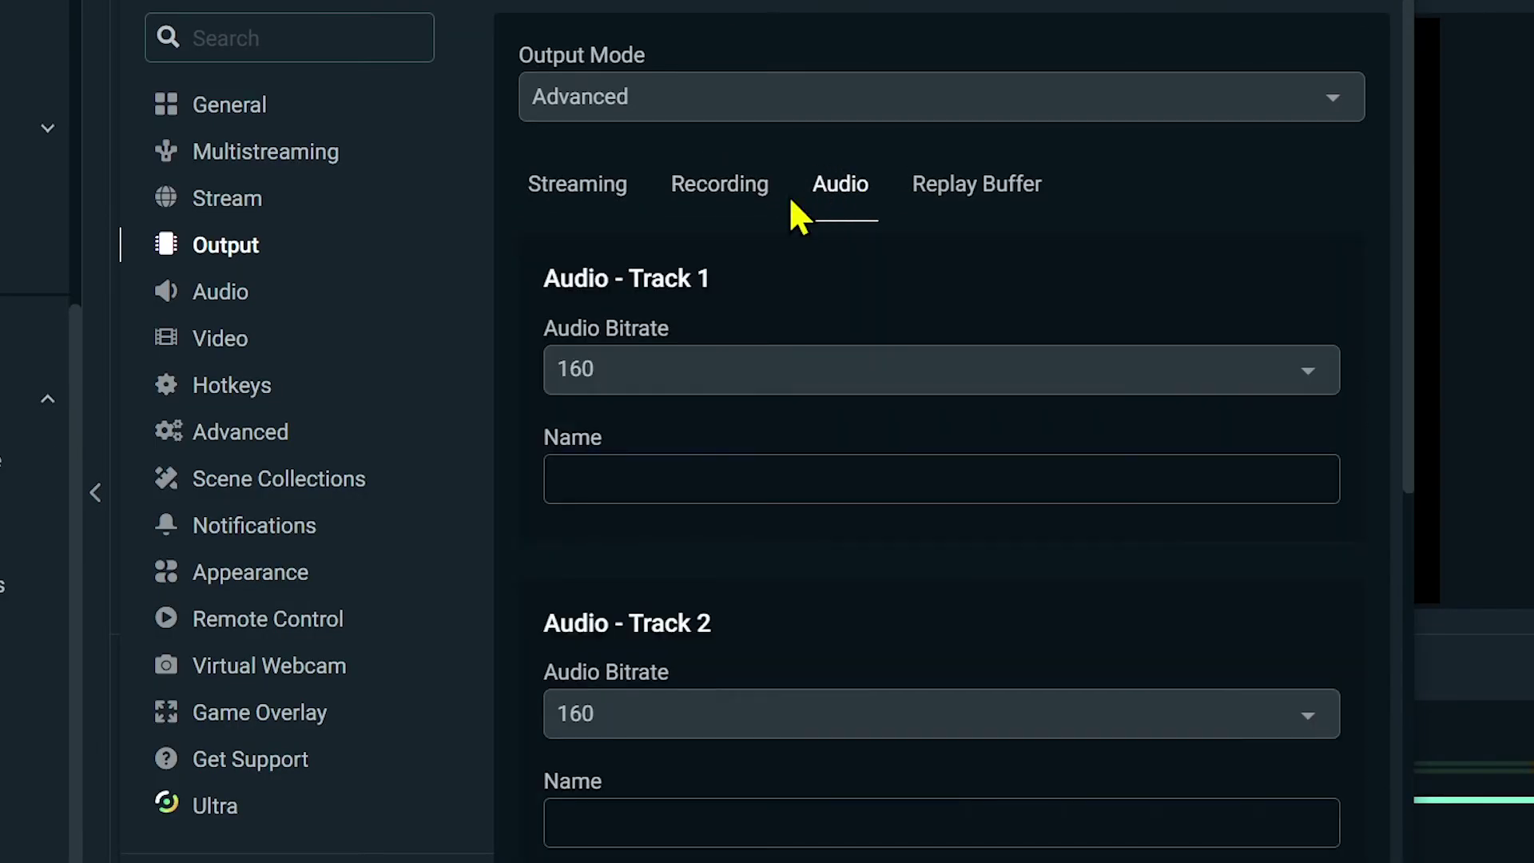
pyautogui.click(634, 373)
pyautogui.scroll(-2, 694, 822)
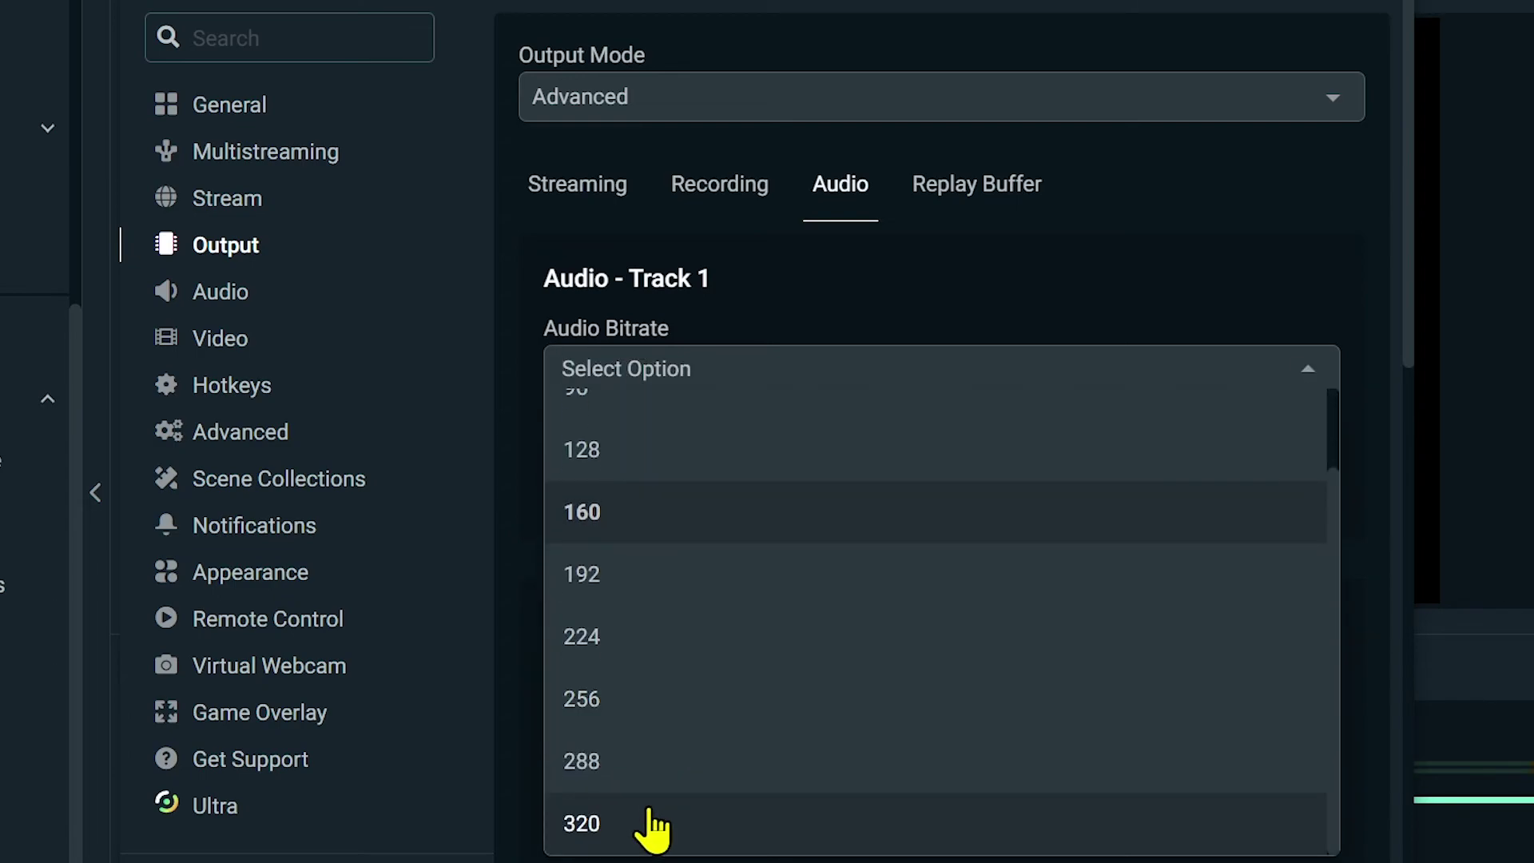
pyautogui.click(651, 825)
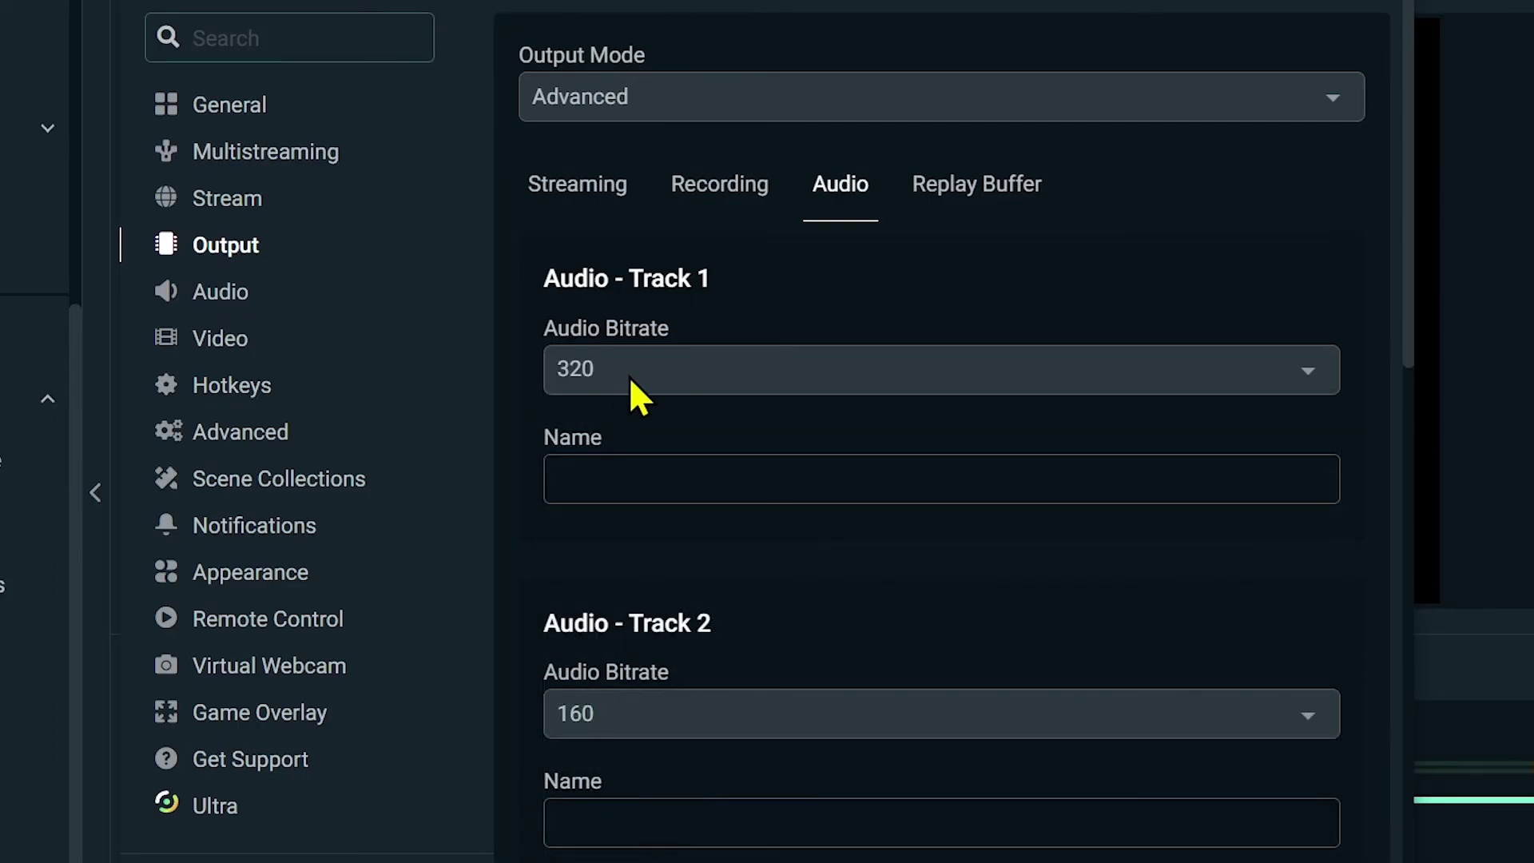
# Set the audio bitrate of Track 2 to 320 and look through the settings of the remaining tracks
pyautogui.click(671, 717)
pyautogui.scroll(-2, 651, 663)
pyautogui.click(612, 675)
pyautogui.scroll(-10, 755, 693)
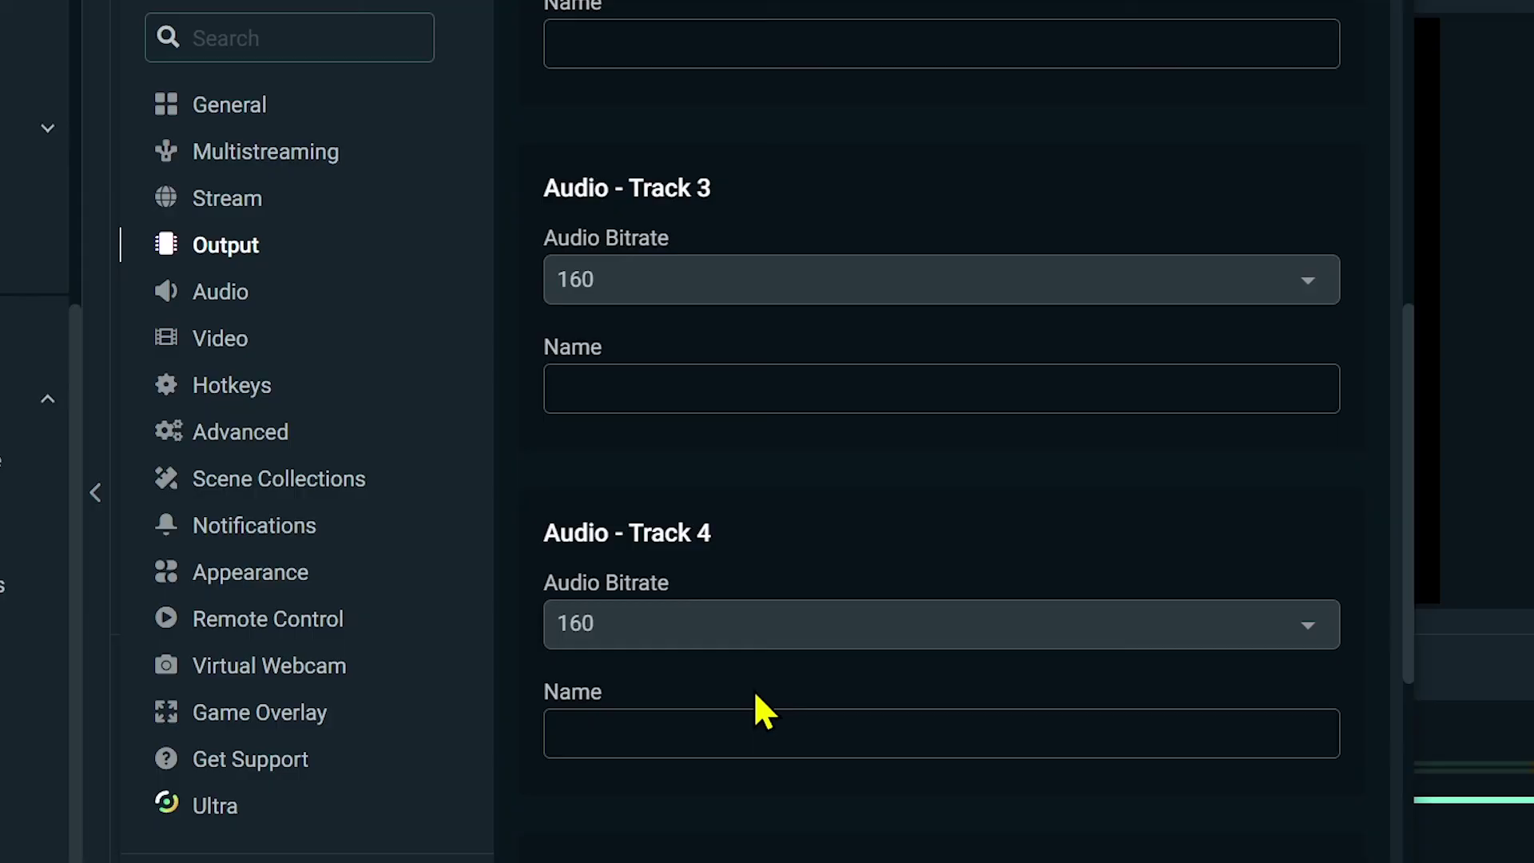
pyautogui.scroll(-5, 754, 707)
pyautogui.scroll(15, 756, 695)
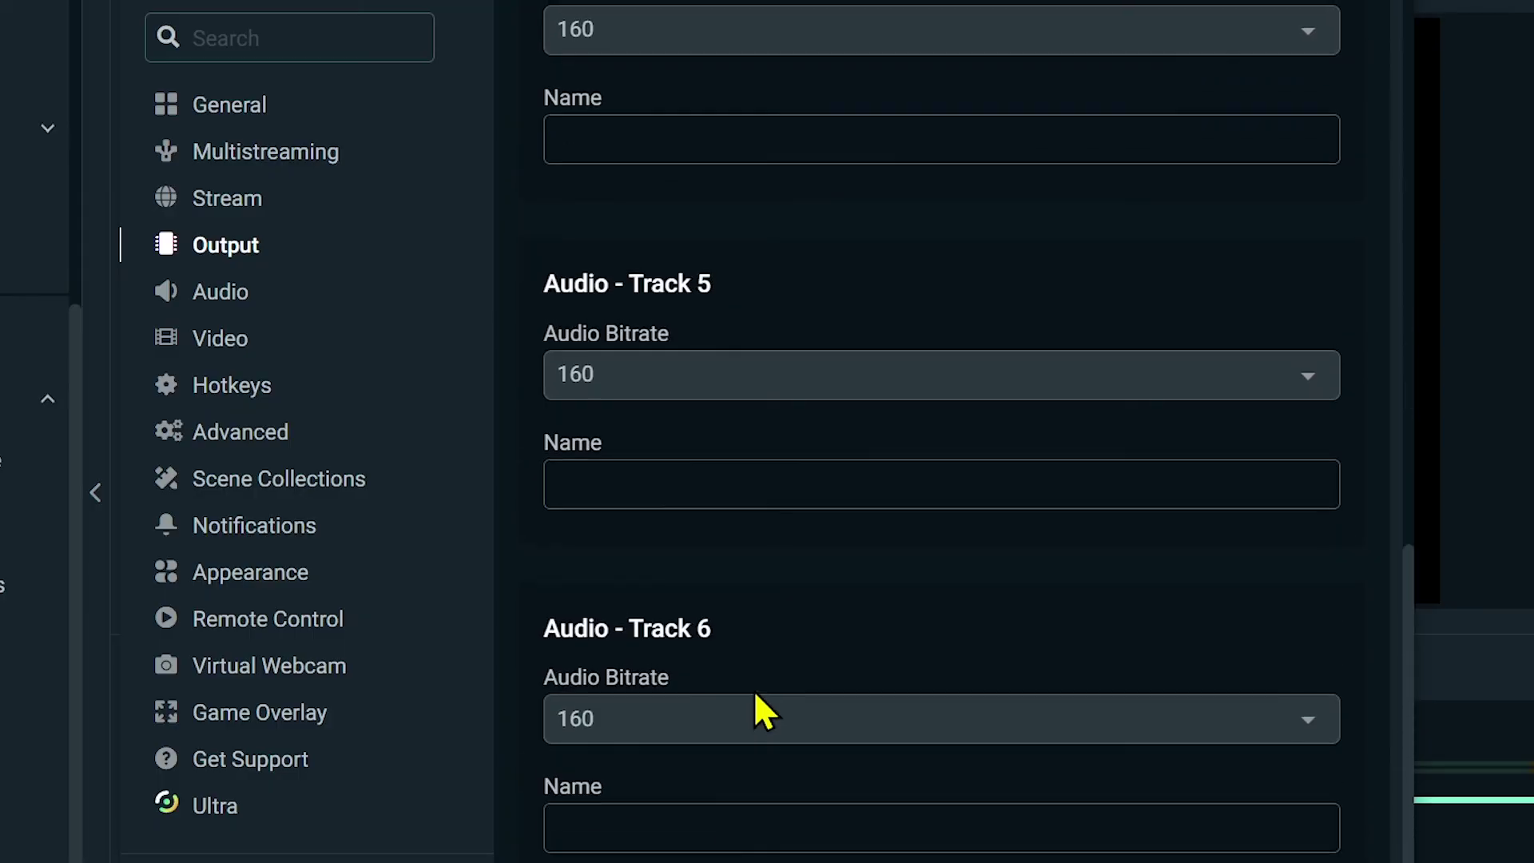
# Name audio Track 1 "Desktop" and audio Track 2 "Microphone"
pyautogui.click(694, 482)
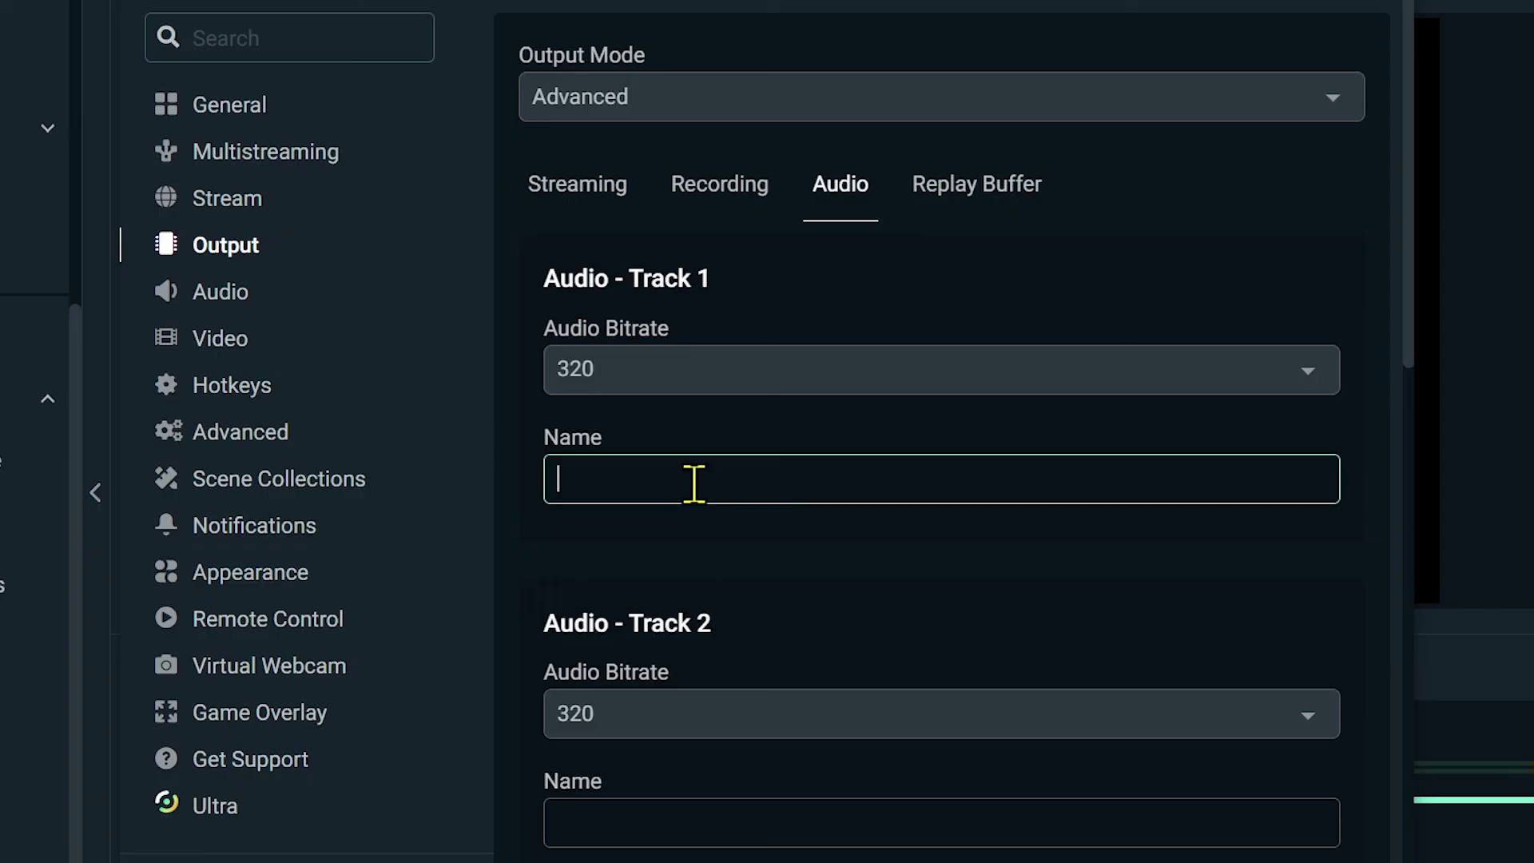
pyautogui.write('Desktop')
pyautogui.click(638, 806)
pyautogui.write('Microphone')
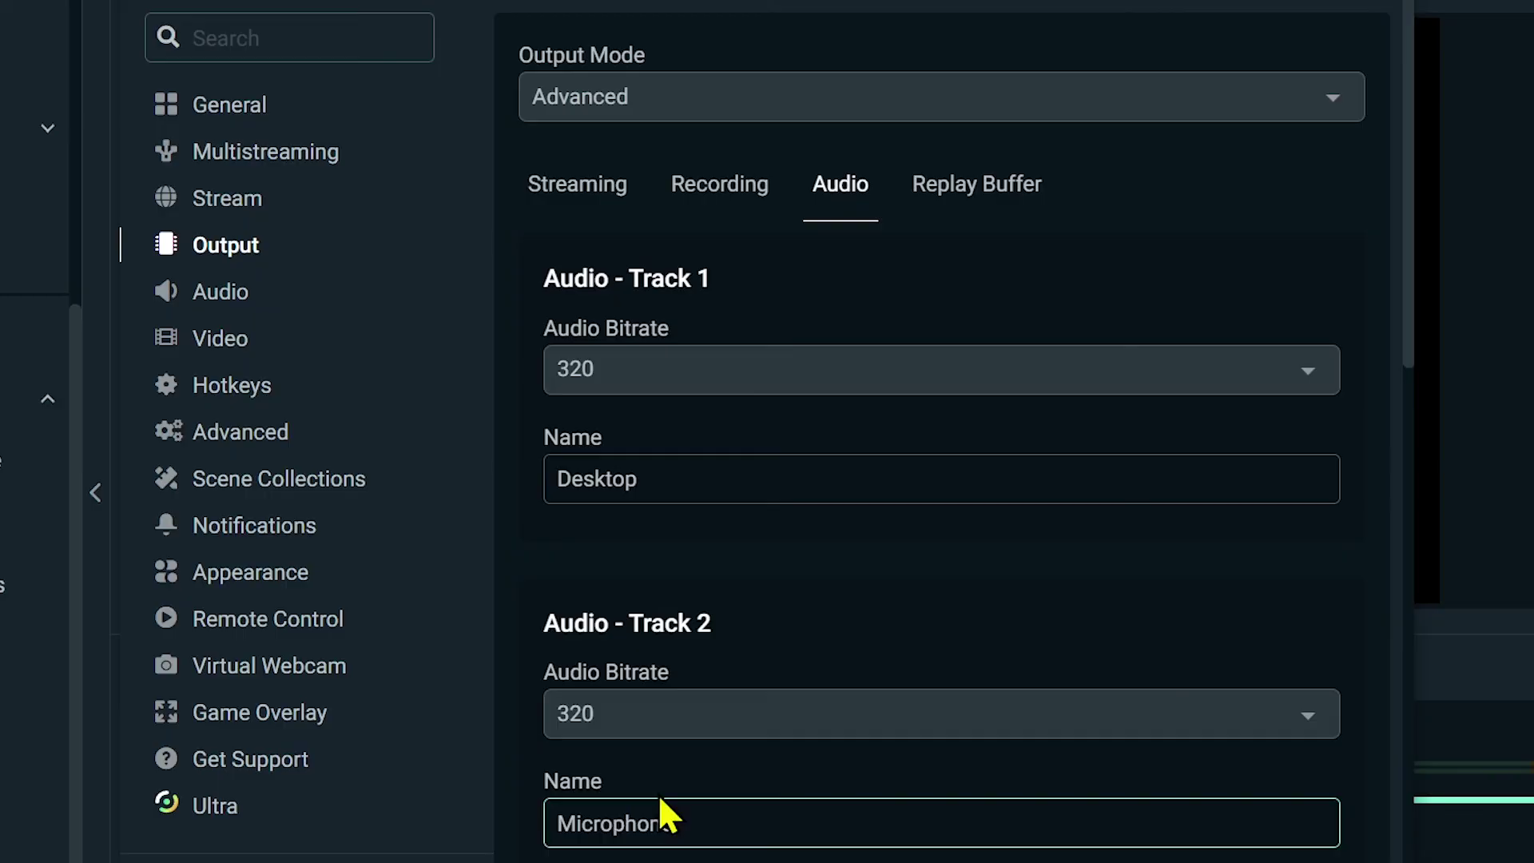
pyautogui.click(1052, 556)
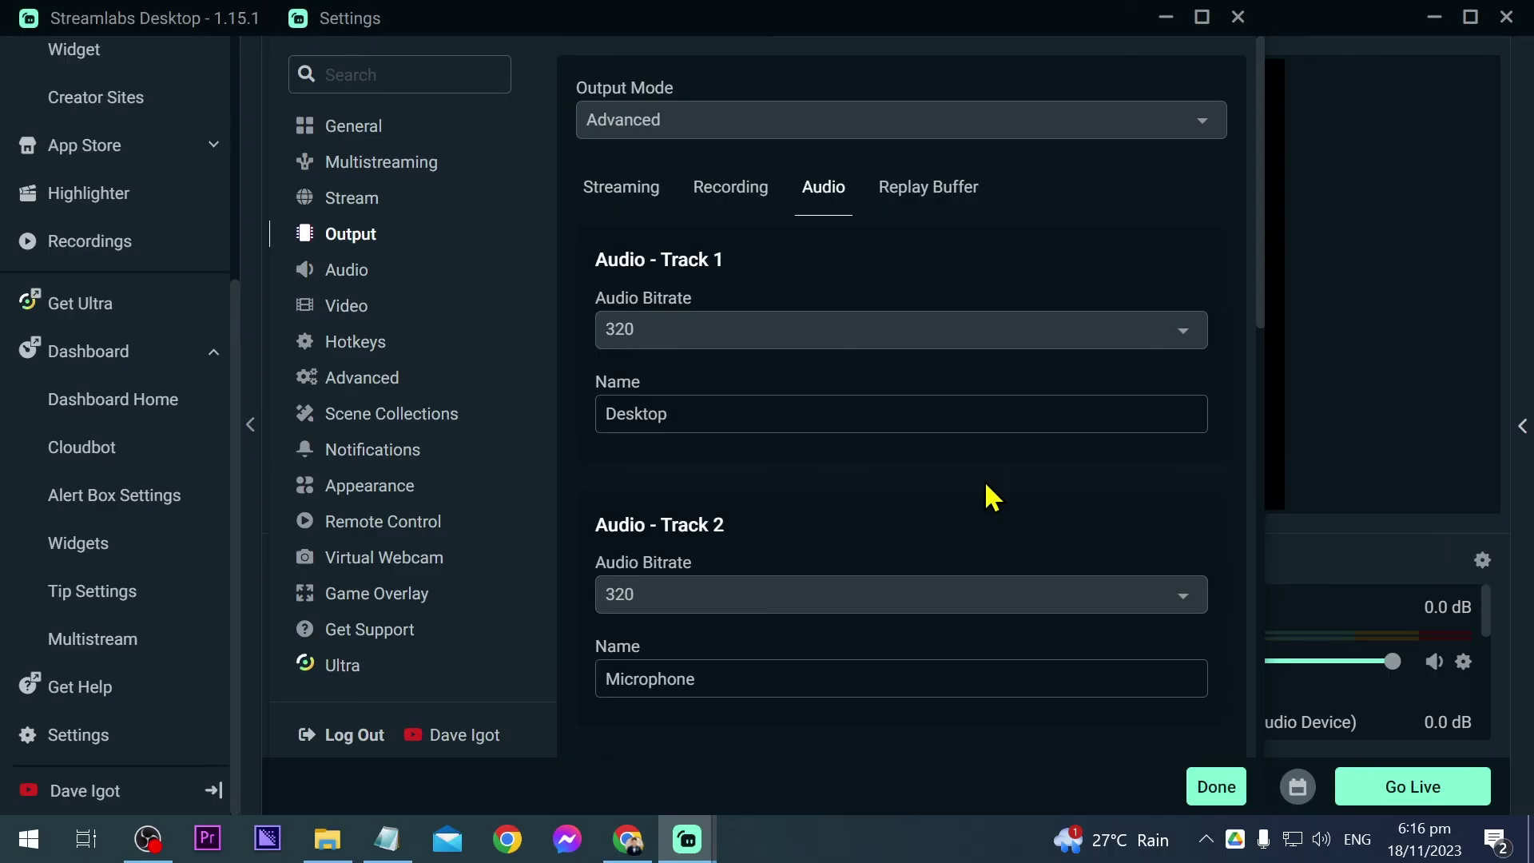
# Accept the output audio track settings and return to the main editor
pyautogui.click(1215, 789)
pyautogui.moveTo(918, 636)
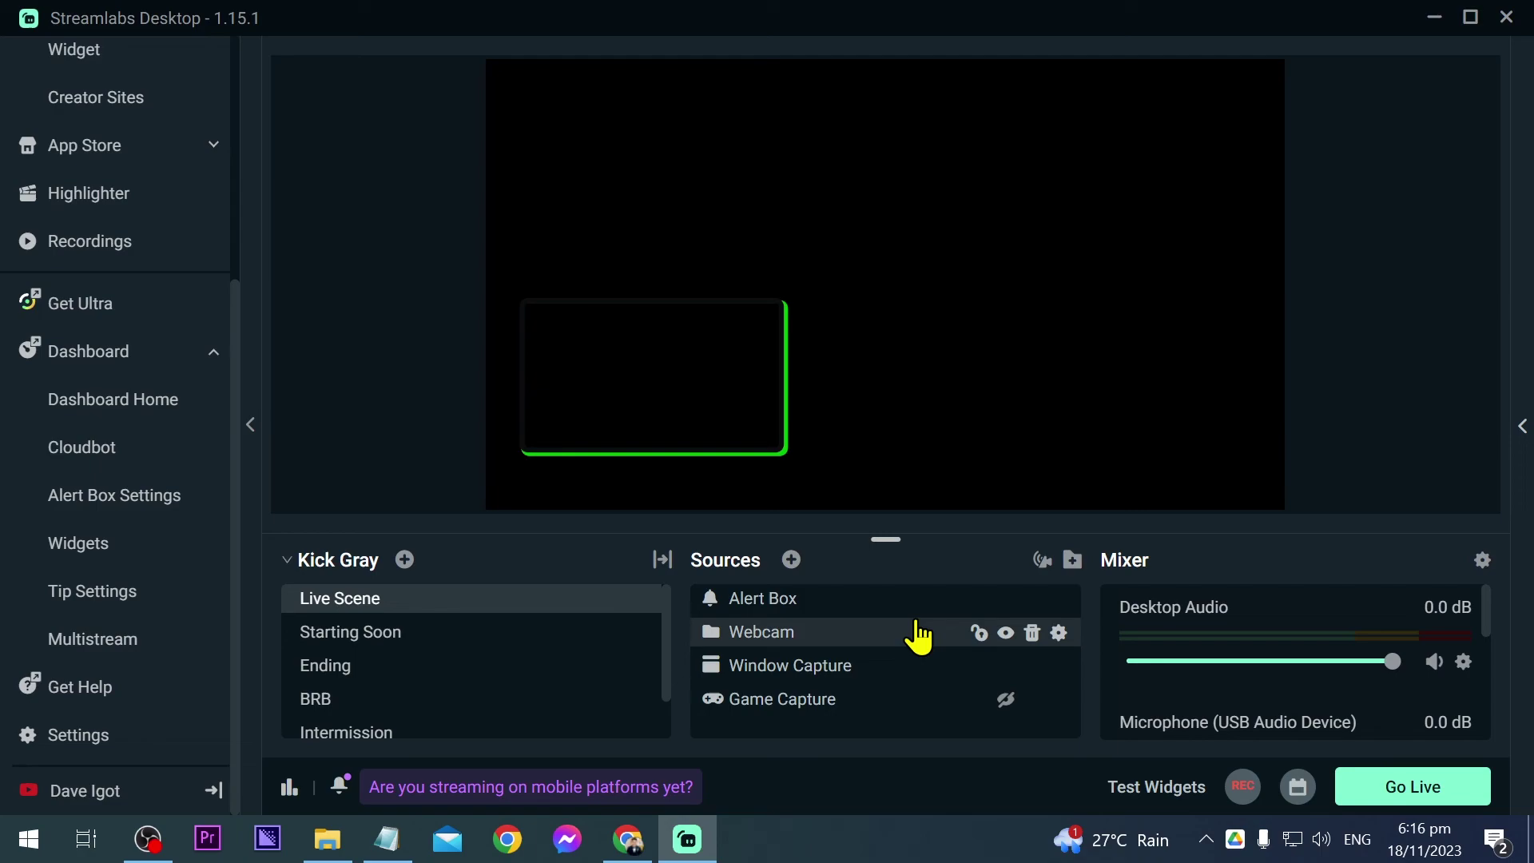
# Switch to the Streamlabs website in the browser and look through the Ultra plan and video editor pages
pyautogui.hotkey('alt', 'Tab')
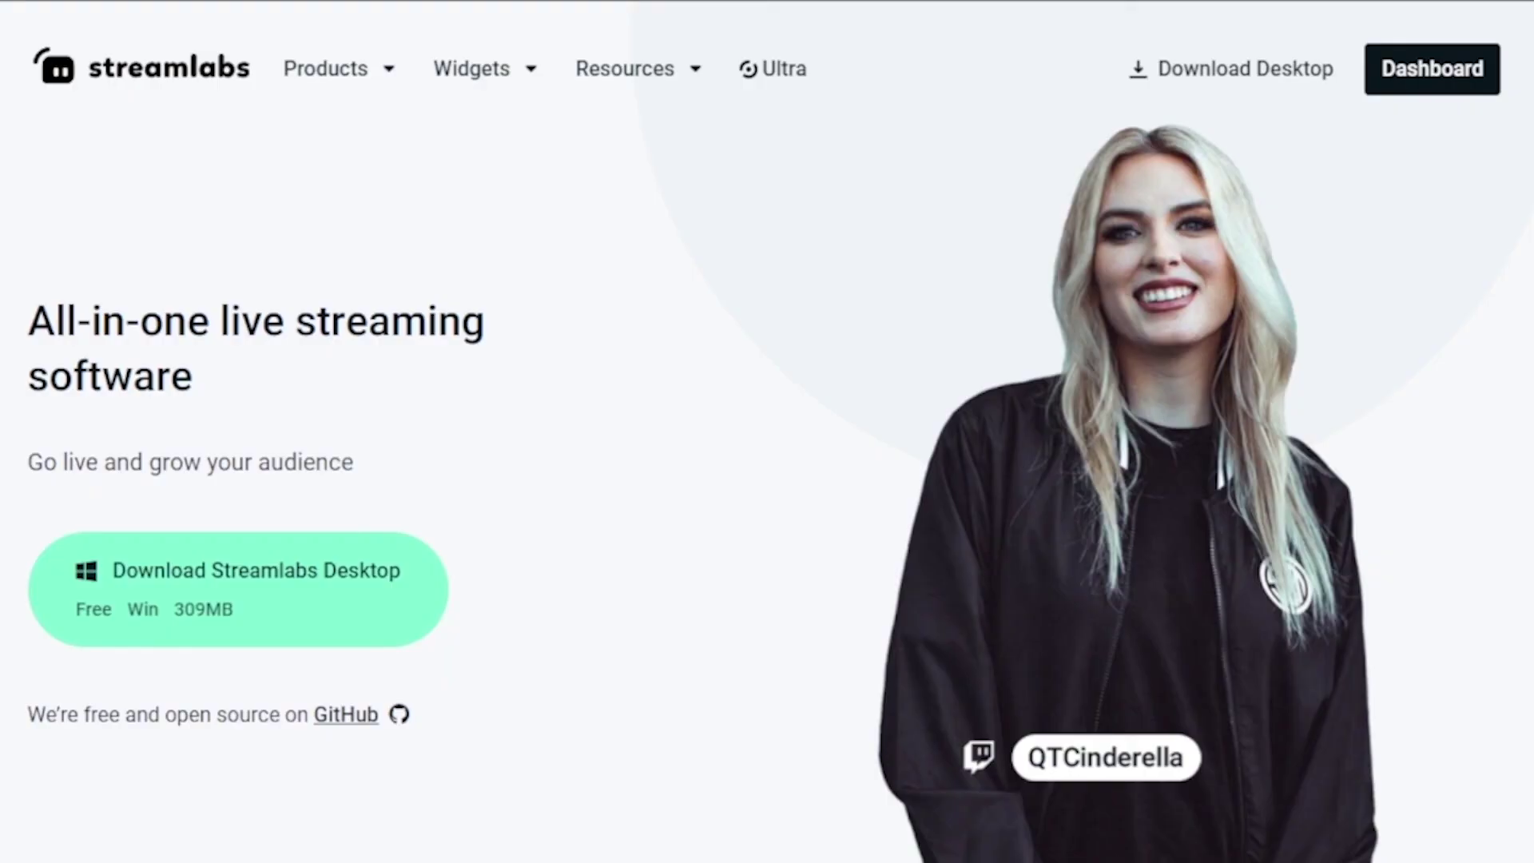
pyautogui.click(773, 69)
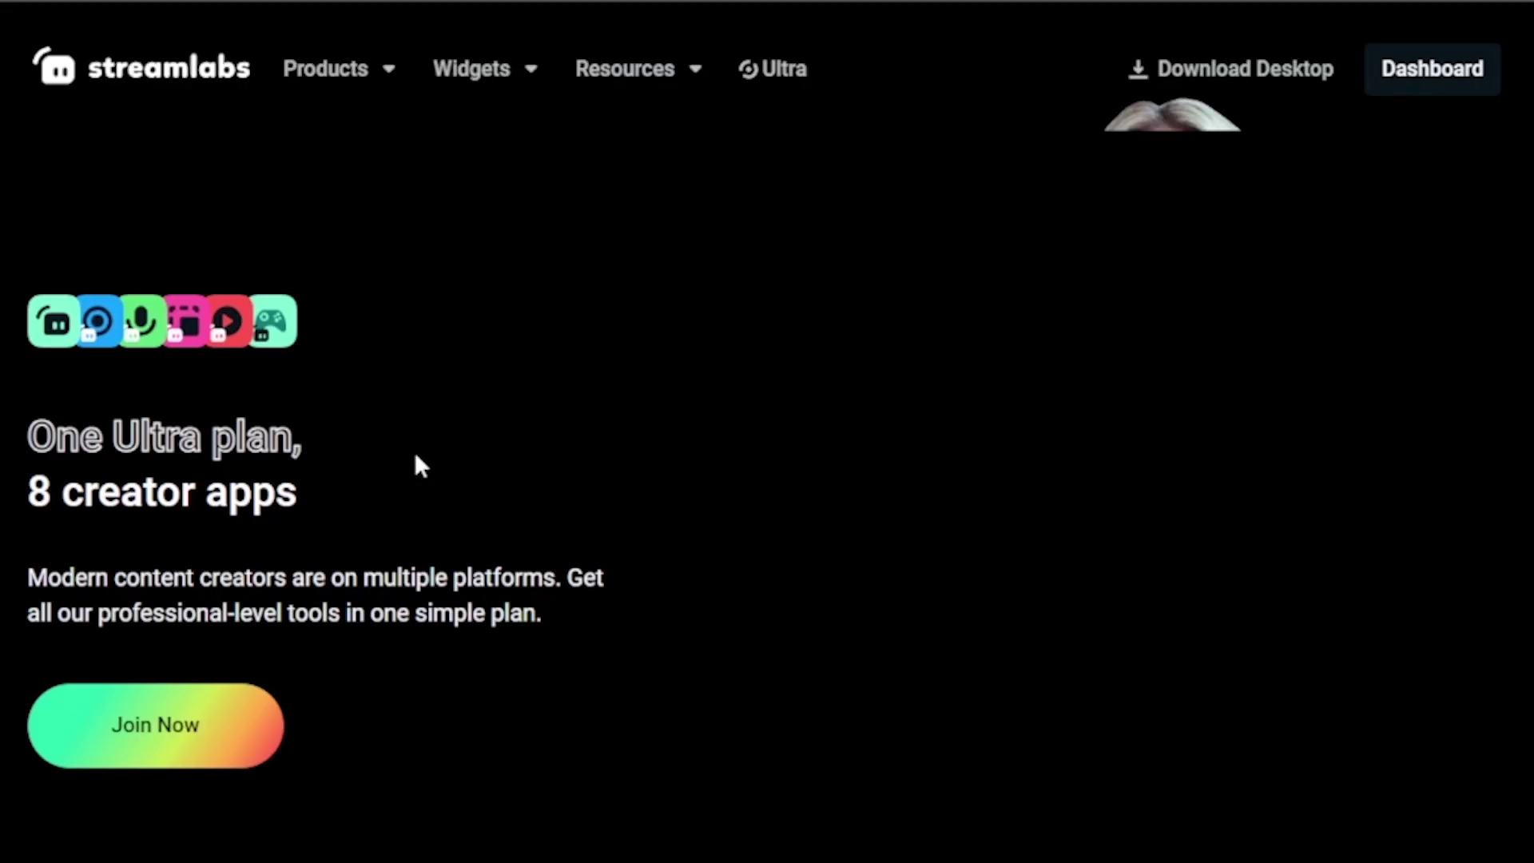
pyautogui.scroll(-12, 414, 452)
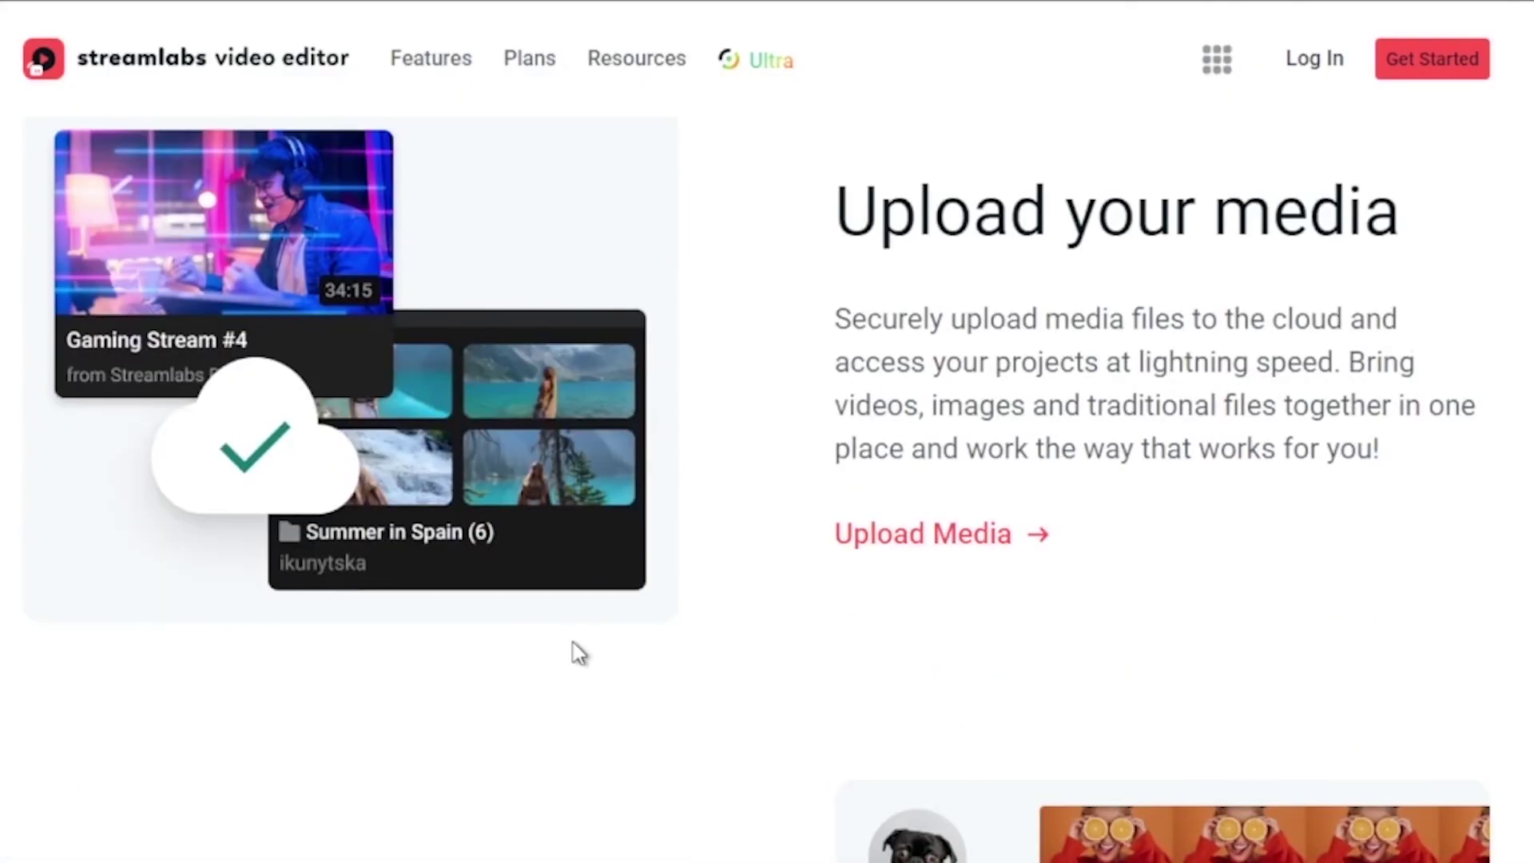
pyautogui.scroll(-8, 579, 654)
pyautogui.scroll(-5, 572, 649)
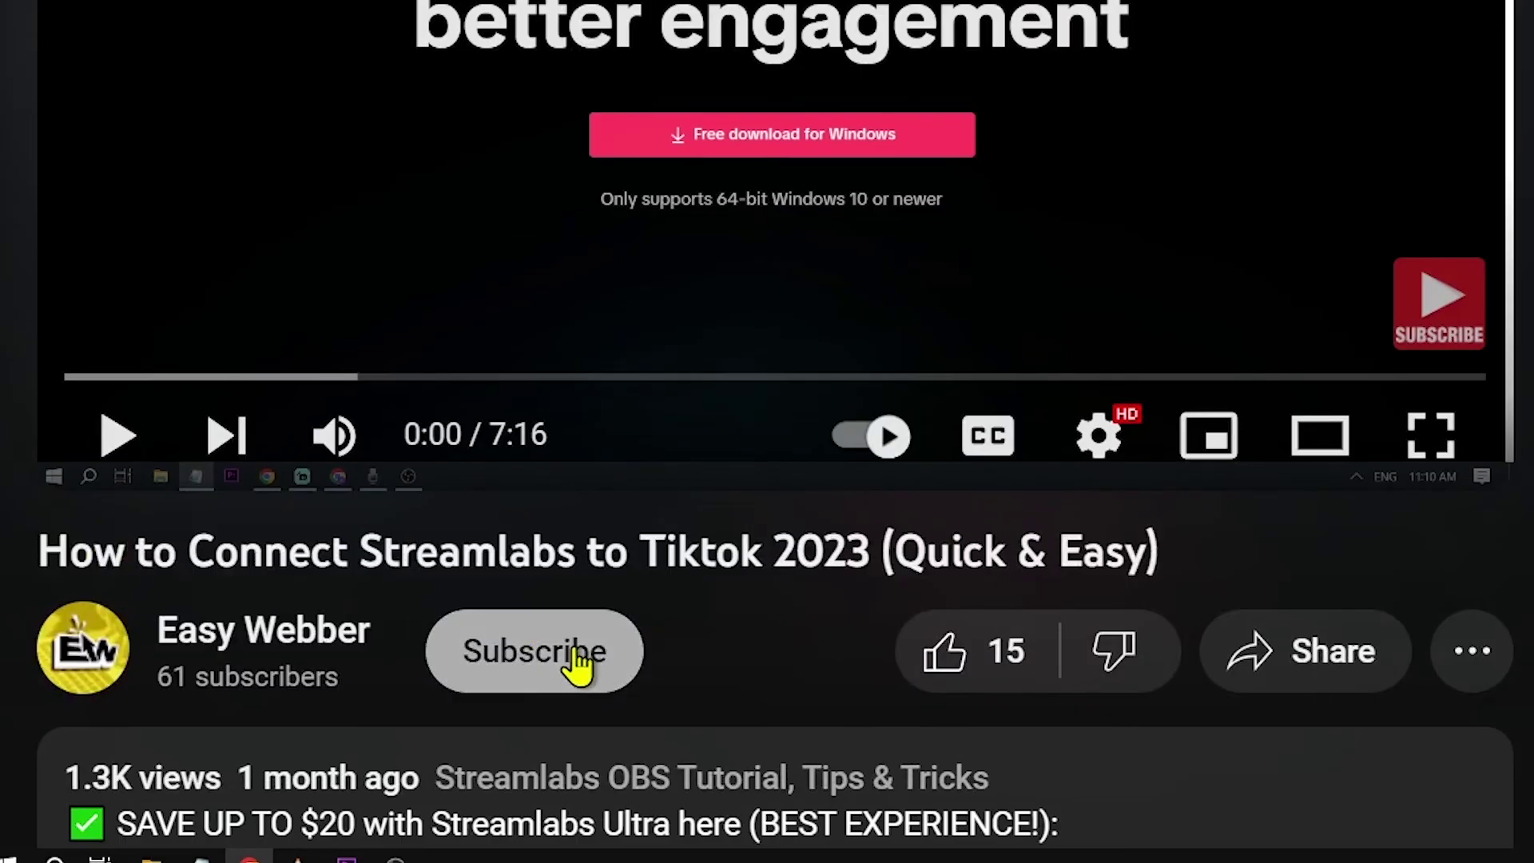
# On YouTube, subscribe to the Easy Webber channel with all notifications enabled and like its video on connecting Streamlabs to Tiktok
pyautogui.click(575, 661)
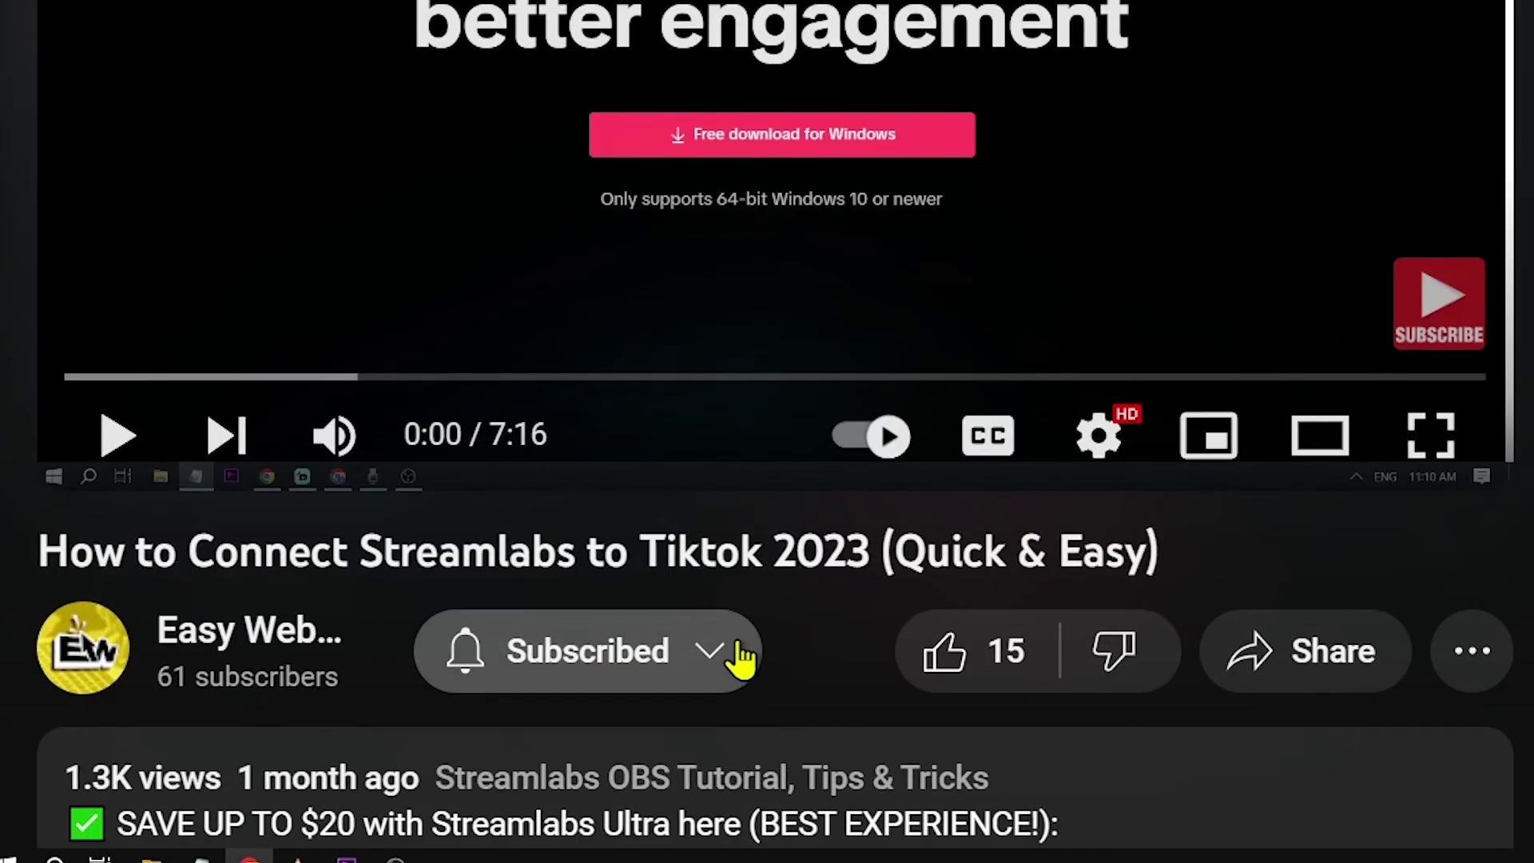
pyautogui.click(742, 659)
pyautogui.click(647, 315)
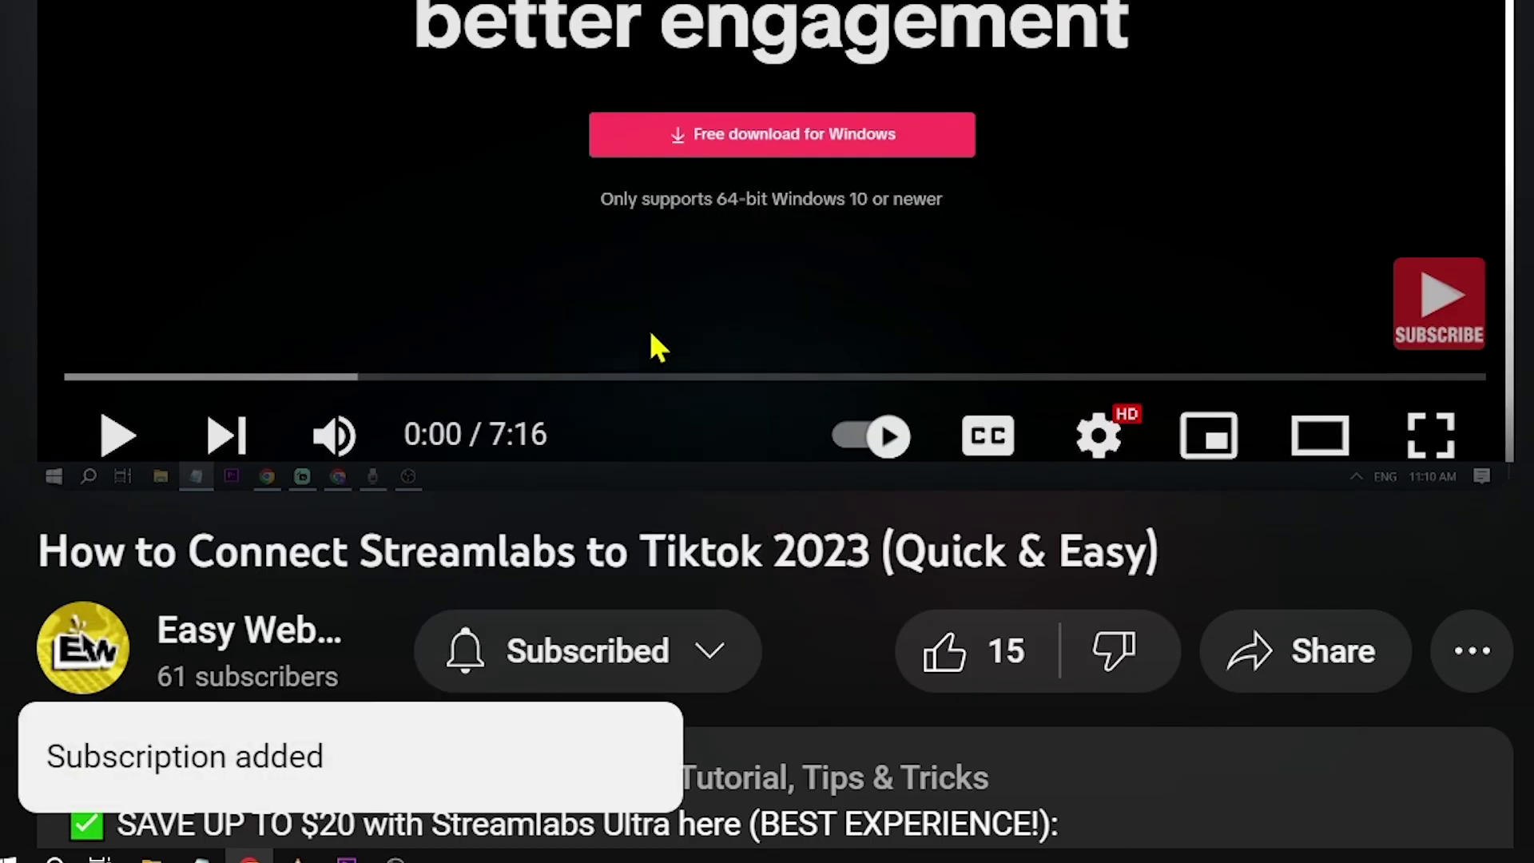
pyautogui.click(1011, 678)
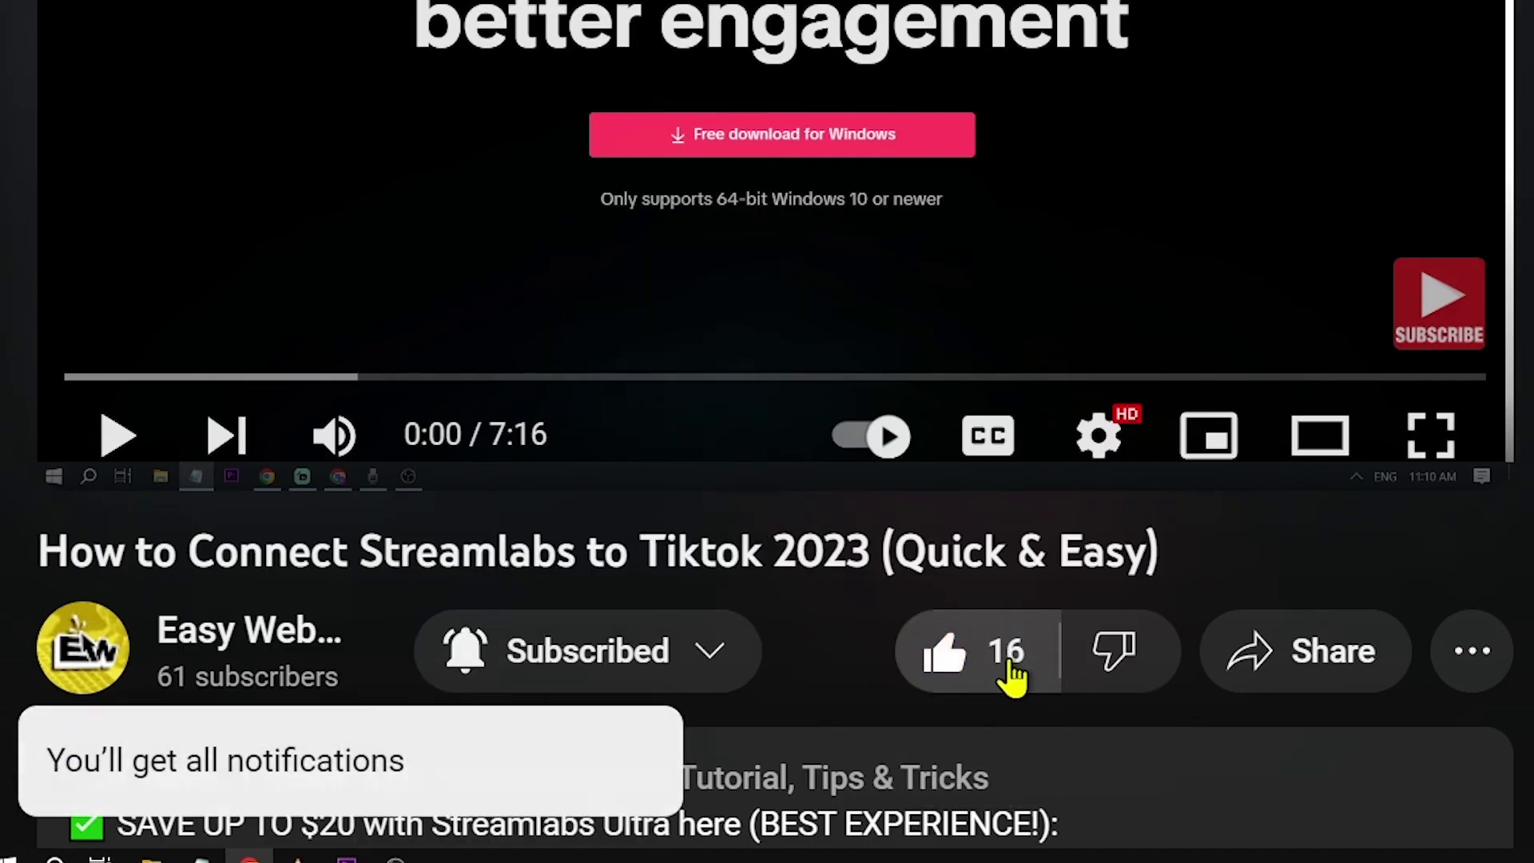